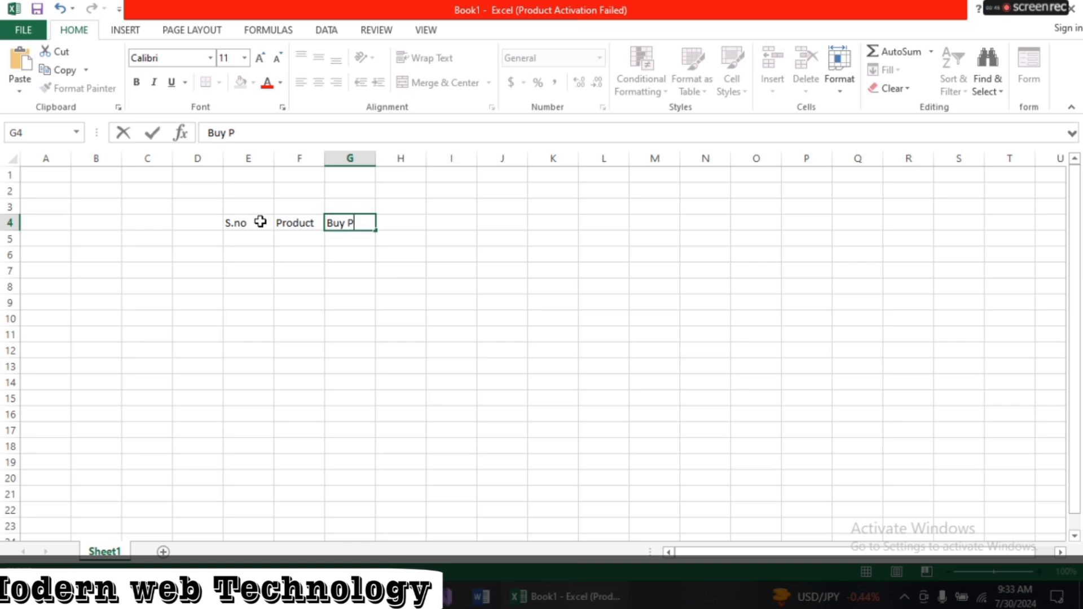
Complete the header Buy Price in cell G4
{"action": "type", "text": "icr"}
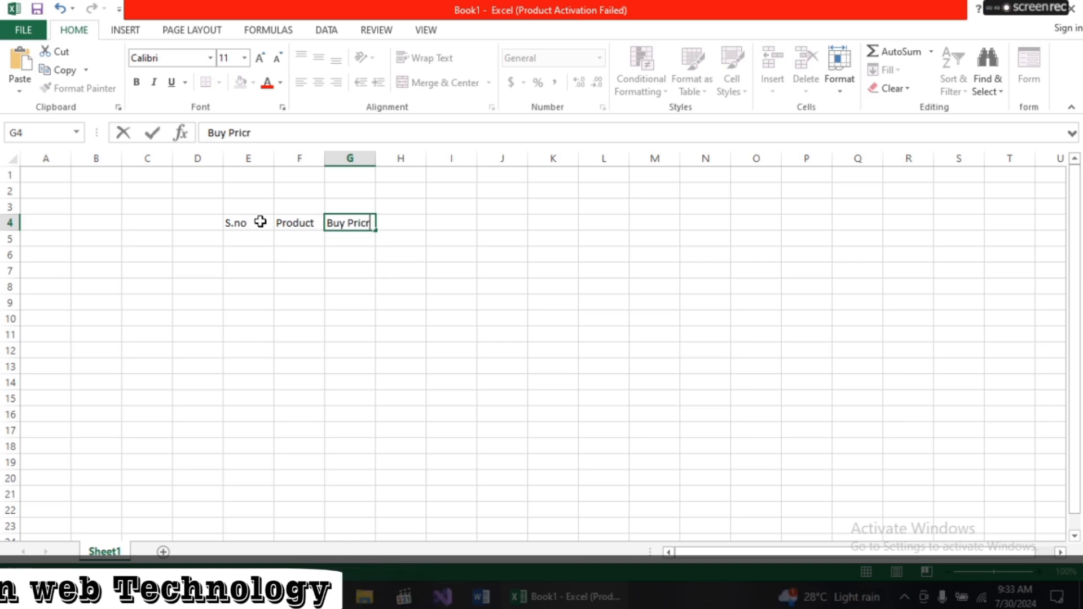
{"action": "key", "text": "BackSpace"}
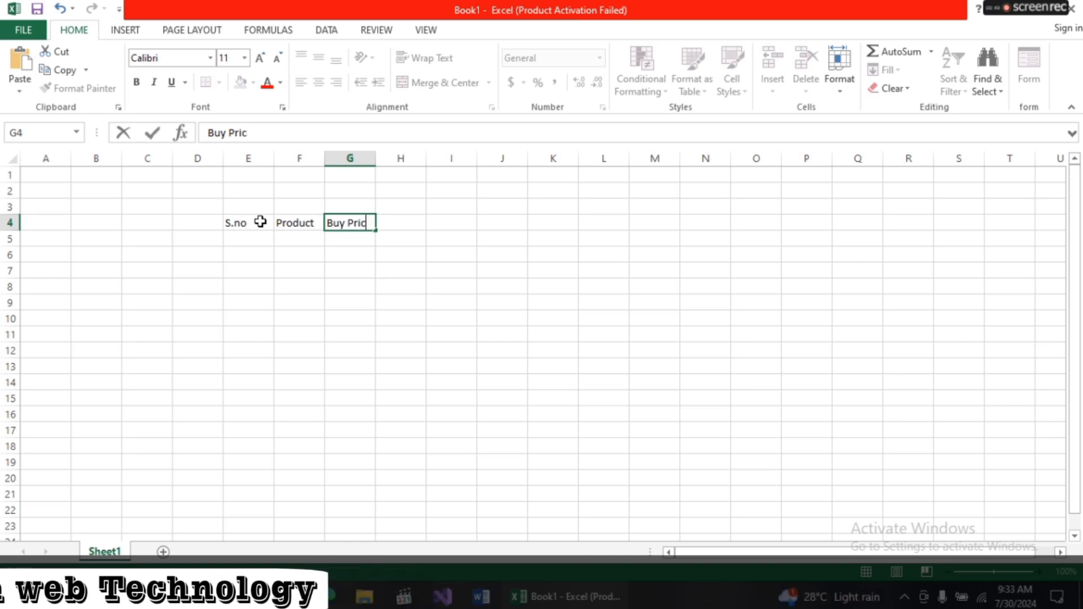
{"action": "type", "text": "e"}
{"action": "key", "text": "ctrl+Return"}
{"action": "key", "text": "Tab"}
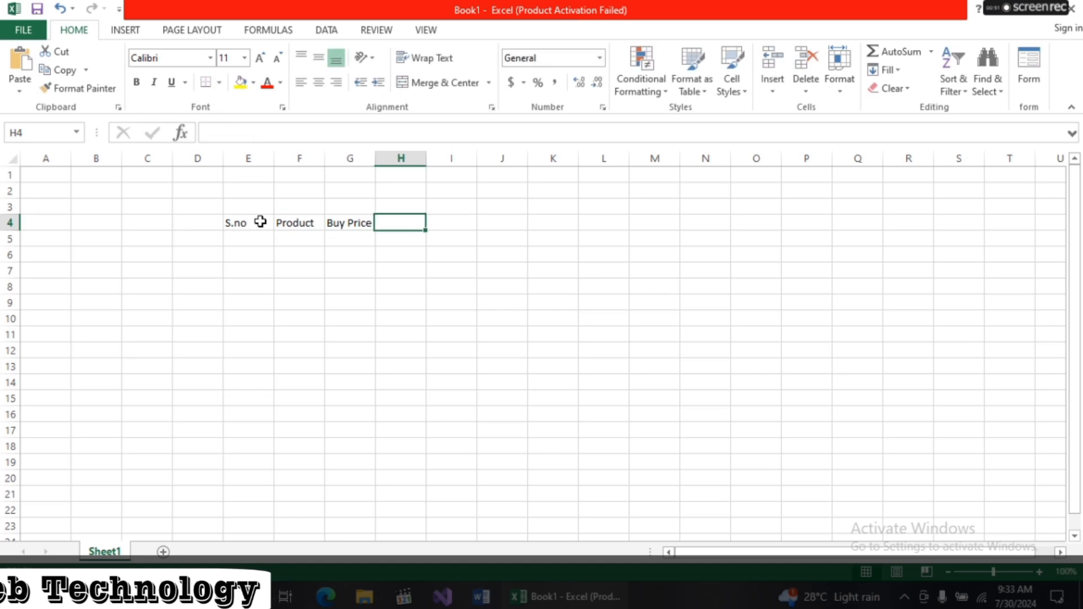
Enter the headers Sell Price in H4 and Quantity in I4
{"action": "type", "text": "Se"}
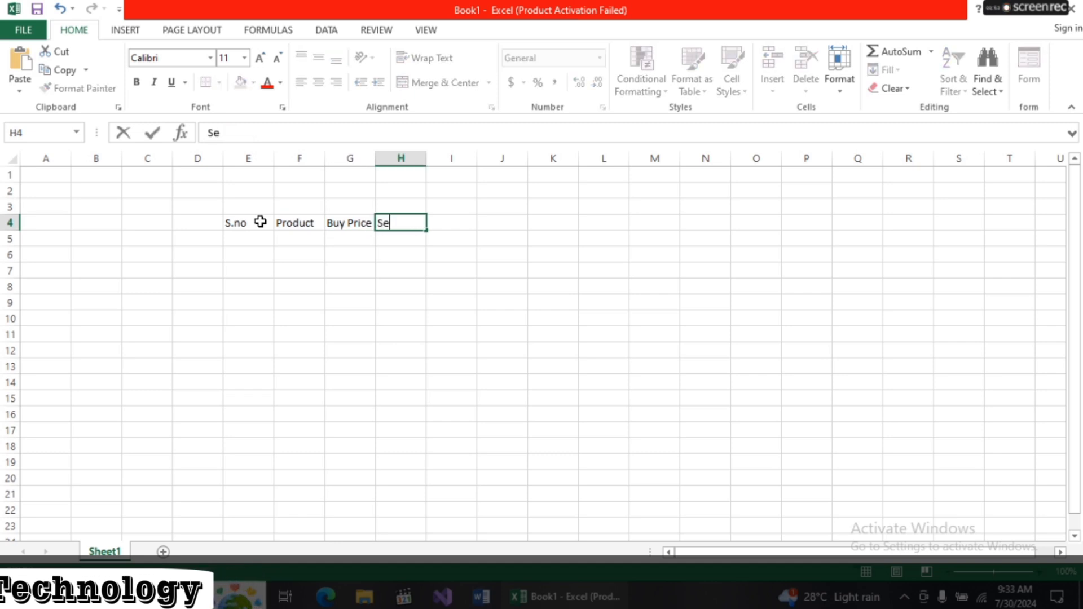
{"action": "type", "text": "ll P"}
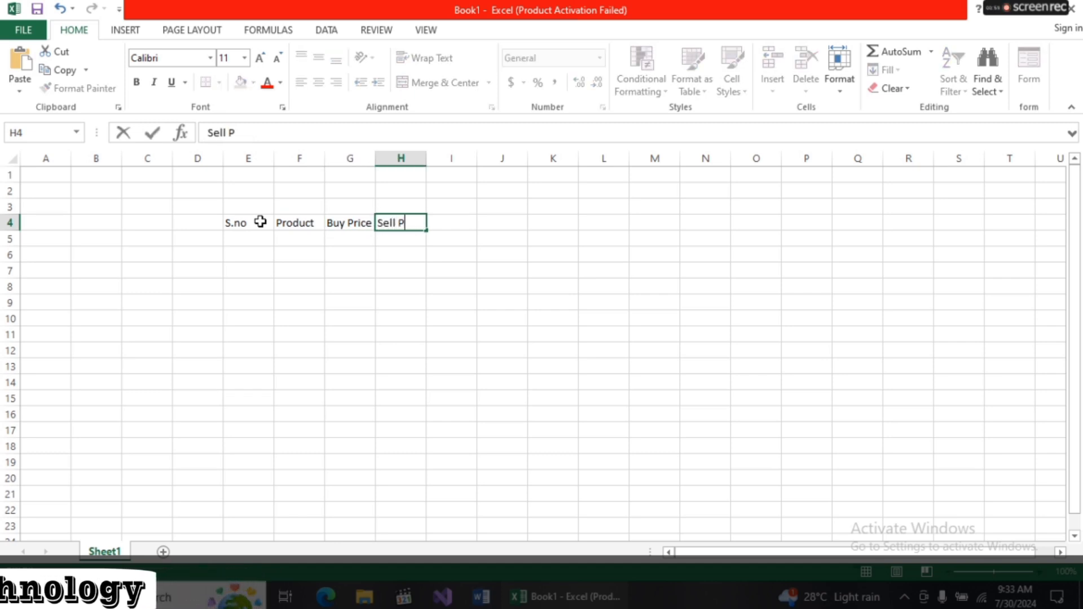
{"action": "type", "text": "rice"}
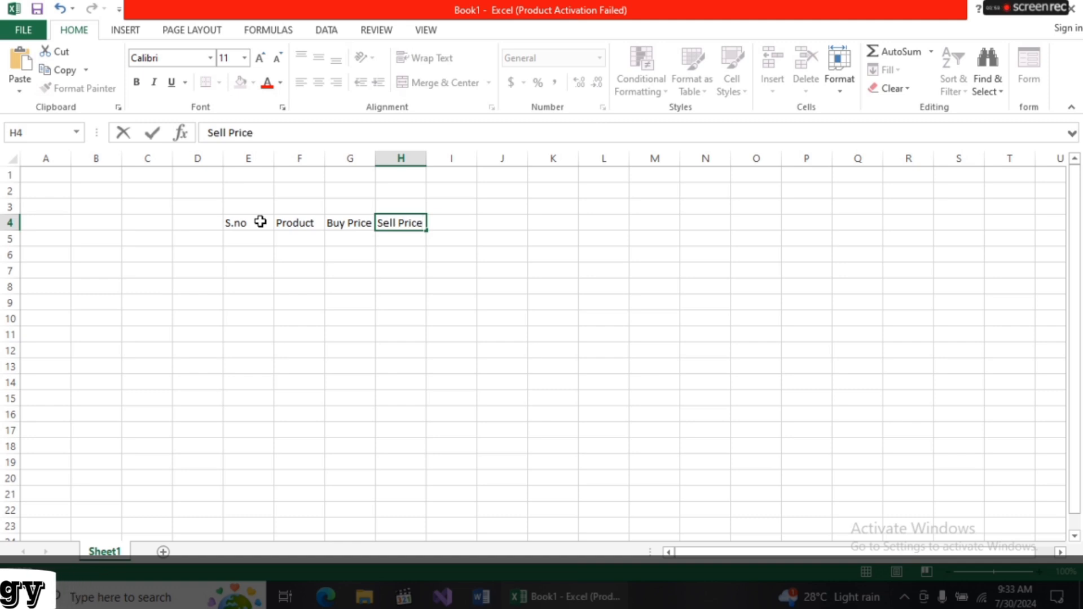
{"action": "key", "text": "Tab"}
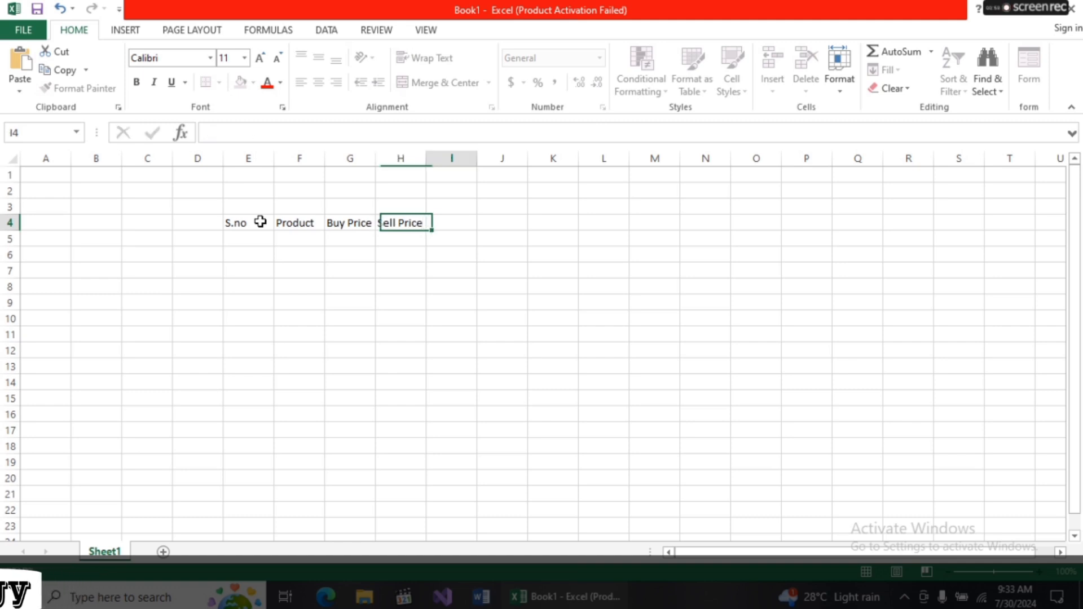
{"action": "type", "text": "Qu"}
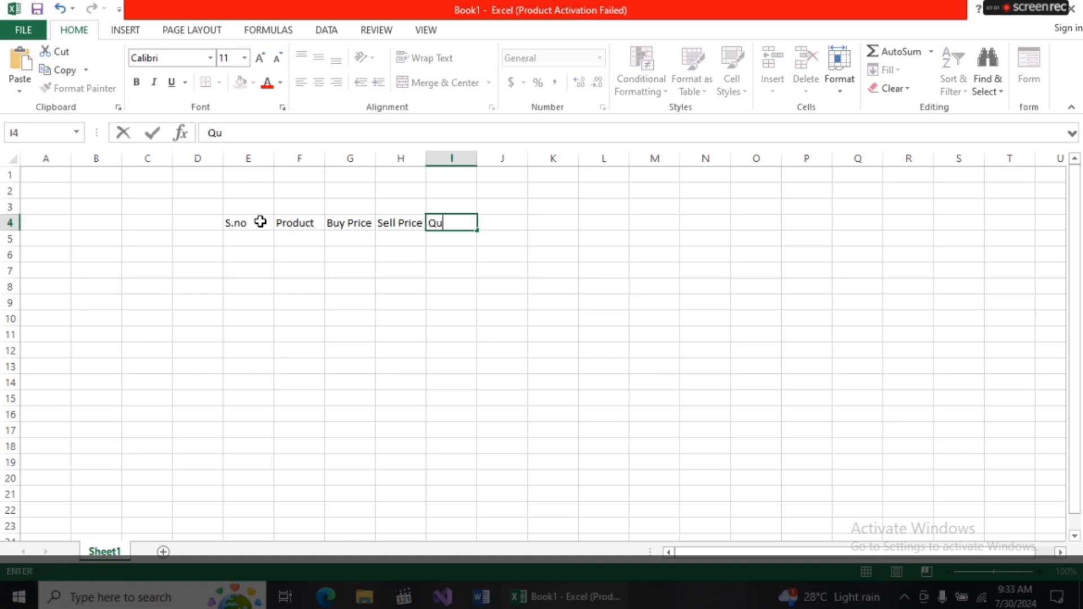
{"action": "type", "text": "antity"}
{"action": "key", "text": "Tab"}
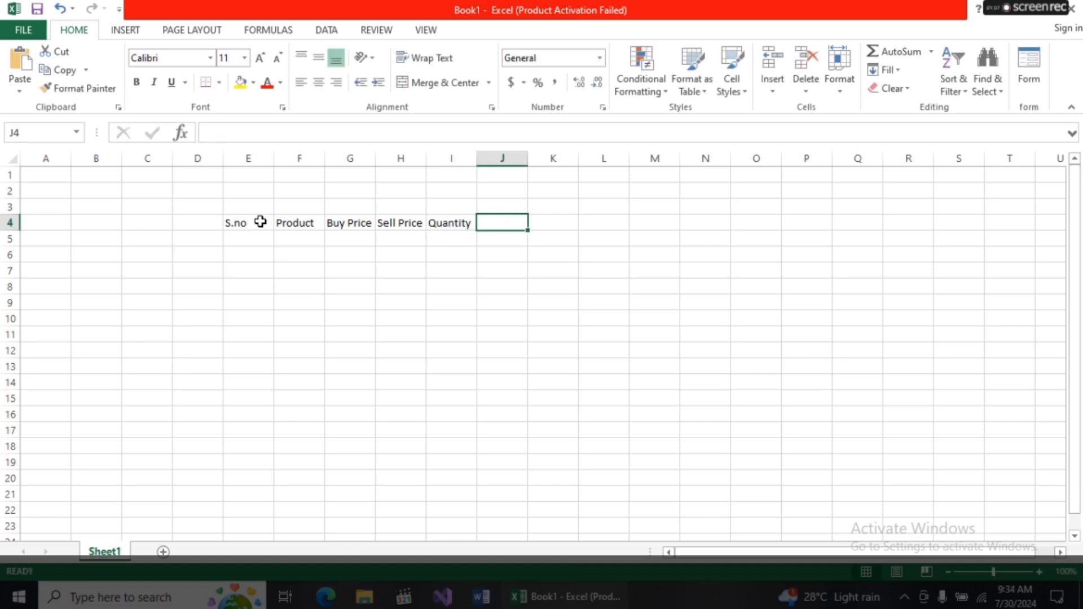
Enter the headers Total Buy Price in J4 and Total Sell Price in K4
{"action": "type", "text": "To"}
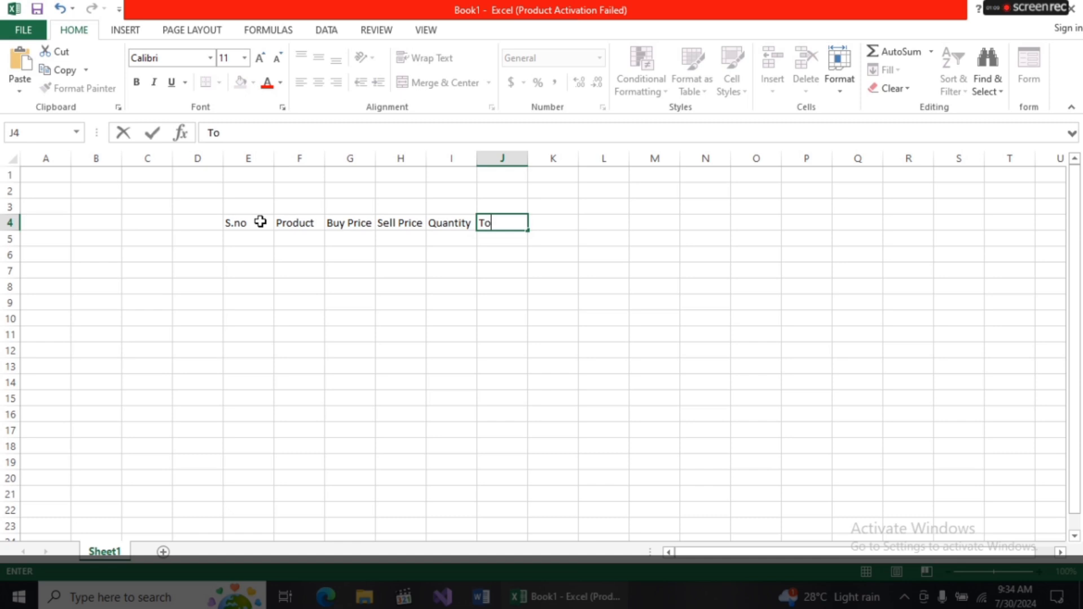
{"action": "type", "text": "tal Buy Price"}
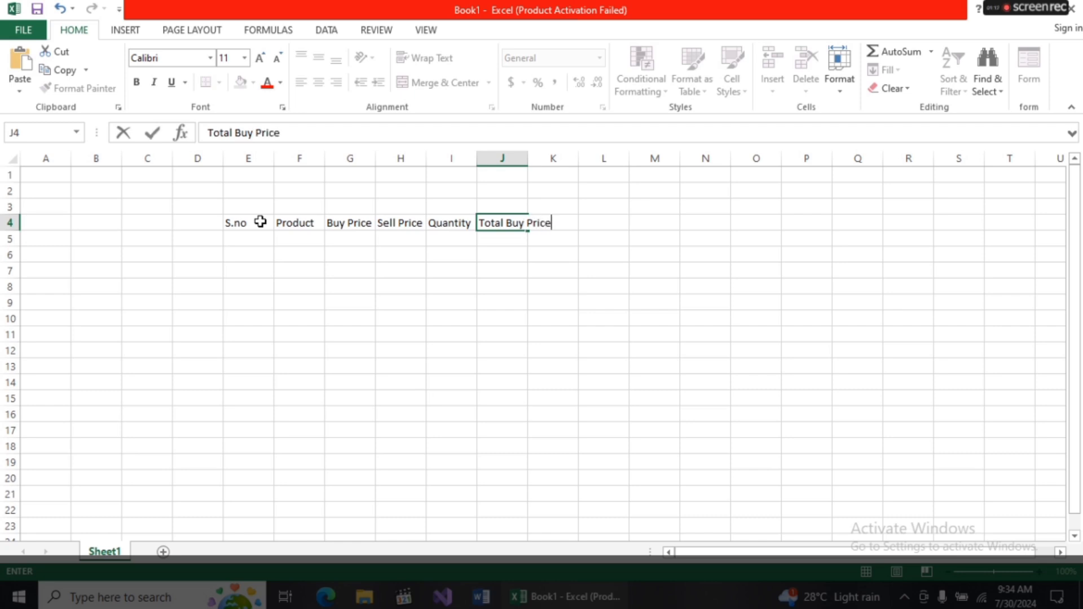
{"action": "key", "text": "Tab"}
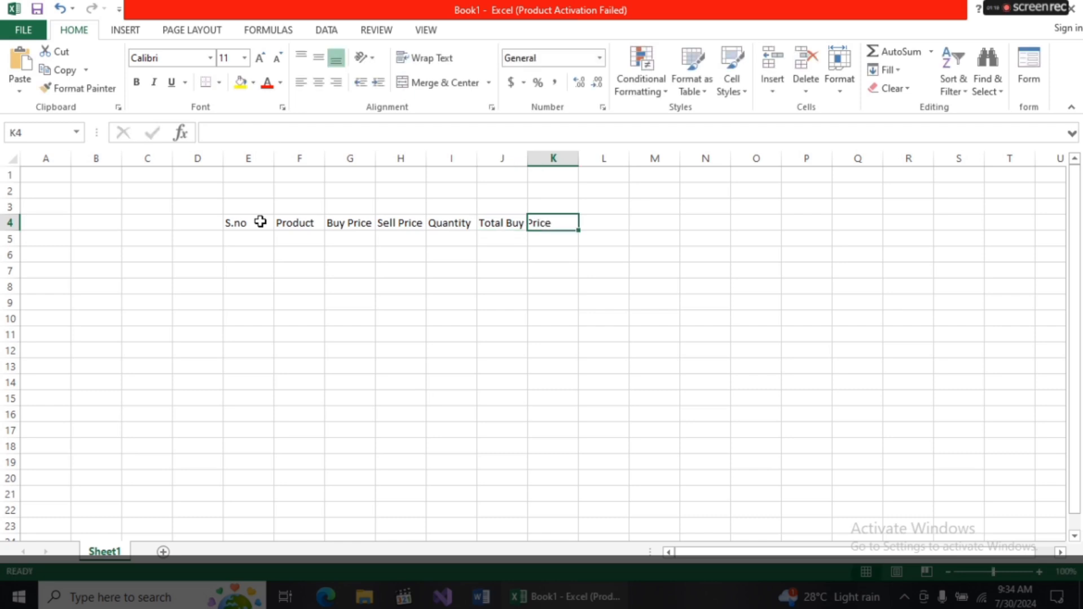
{"action": "type", "text": "To"}
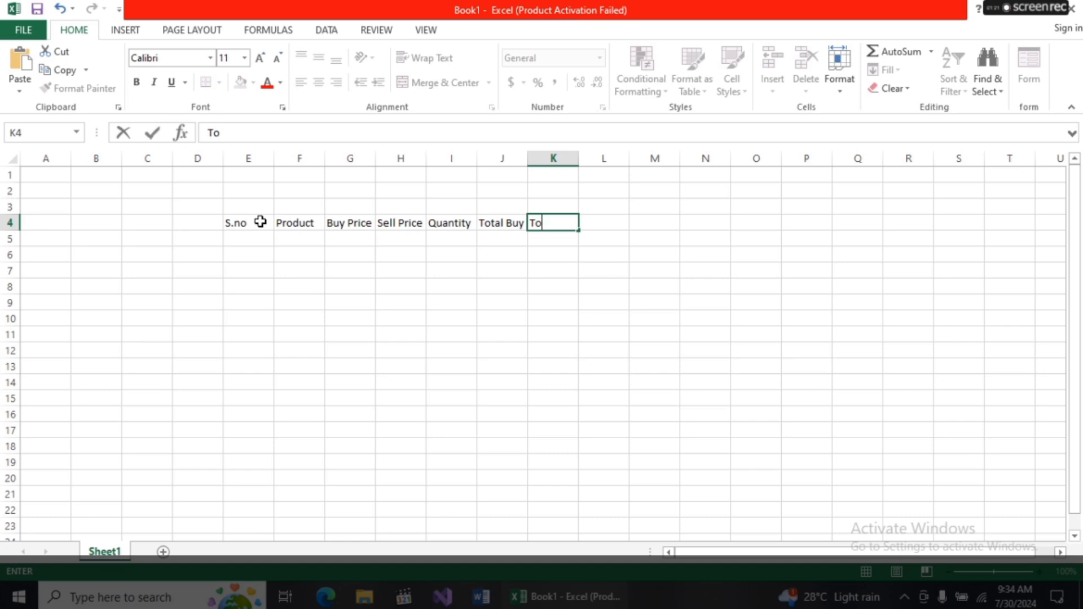
{"action": "type", "text": "tal Sell Price"}
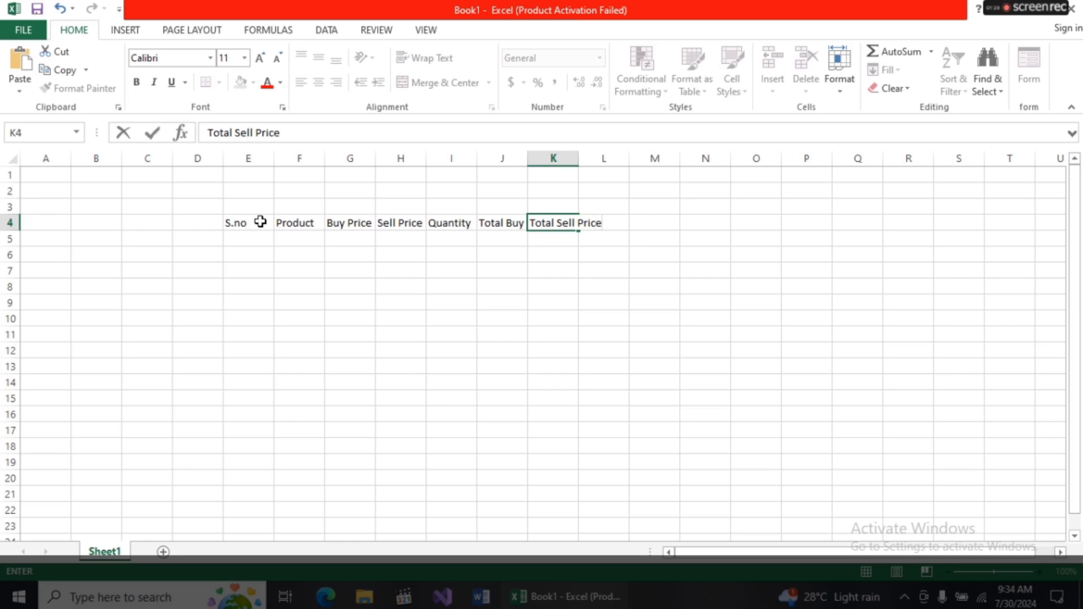
{"action": "key", "text": "Tab"}
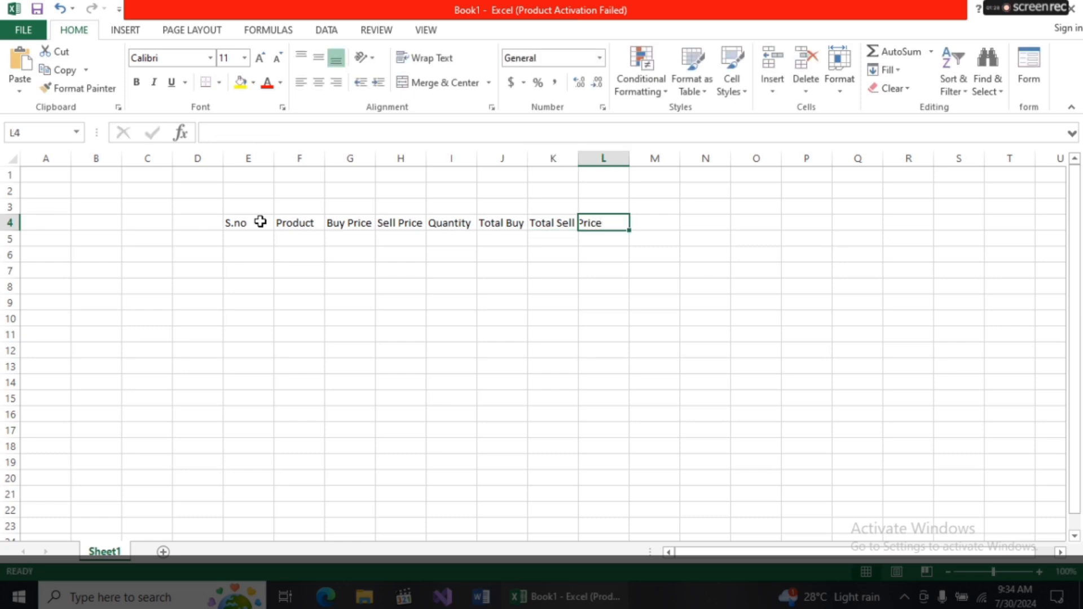
Enter the headers Profit Loss Price in L4 and Profit/Loss in M4
{"action": "type", "text": "P"}
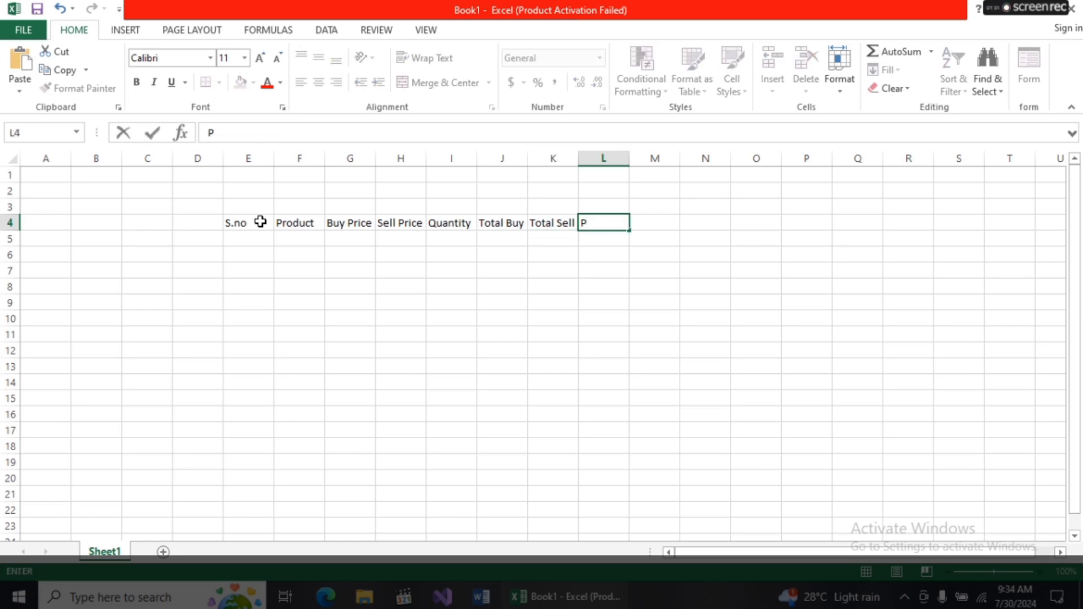
{"action": "type", "text": "rofit Loss"}
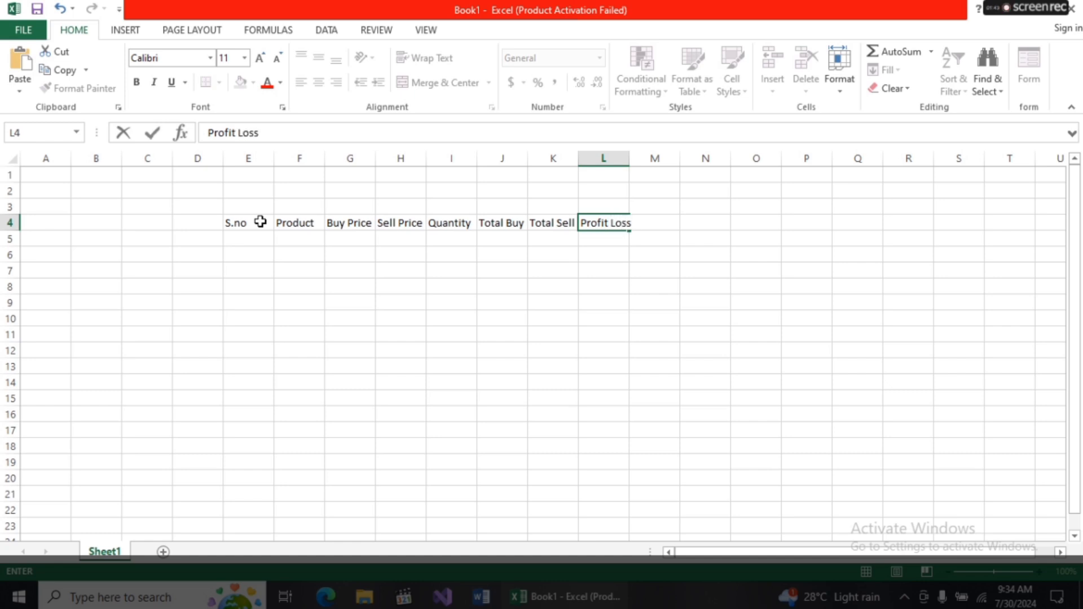
{"action": "type", "text": " Price"}
{"action": "key", "text": "Tab"}
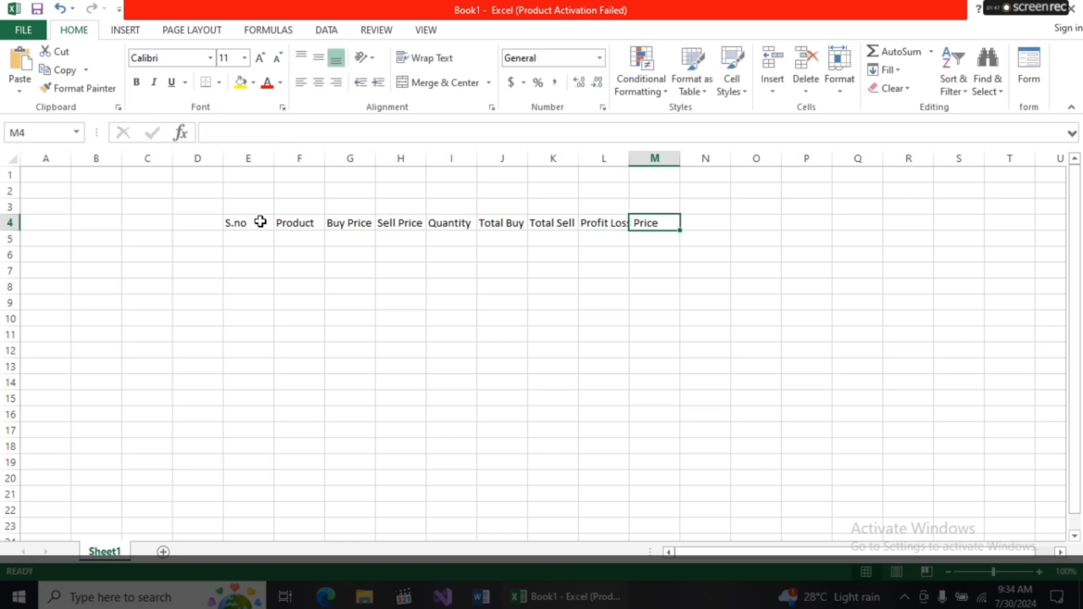
{"action": "type", "text": "Prof"}
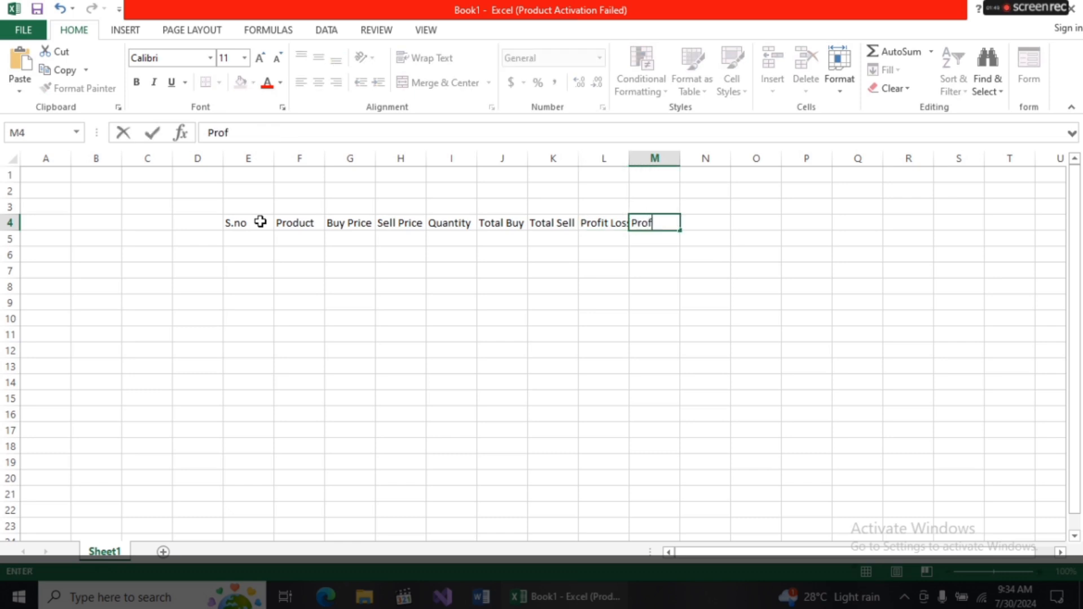
{"action": "type", "text": "it/"}
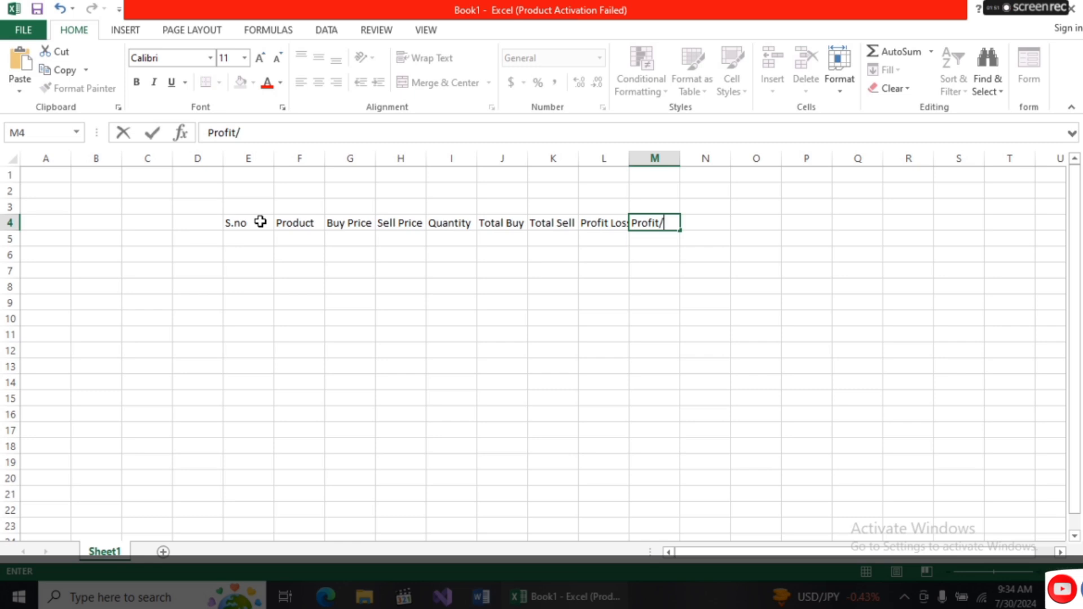
{"action": "type", "text": "Lo"}
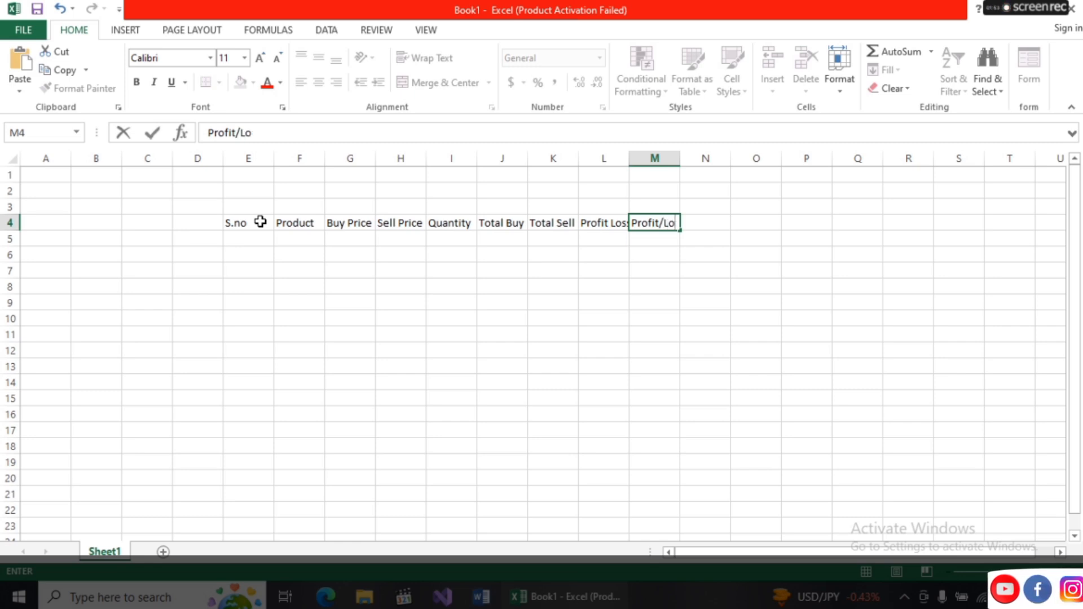
{"action": "type", "text": "ss"}
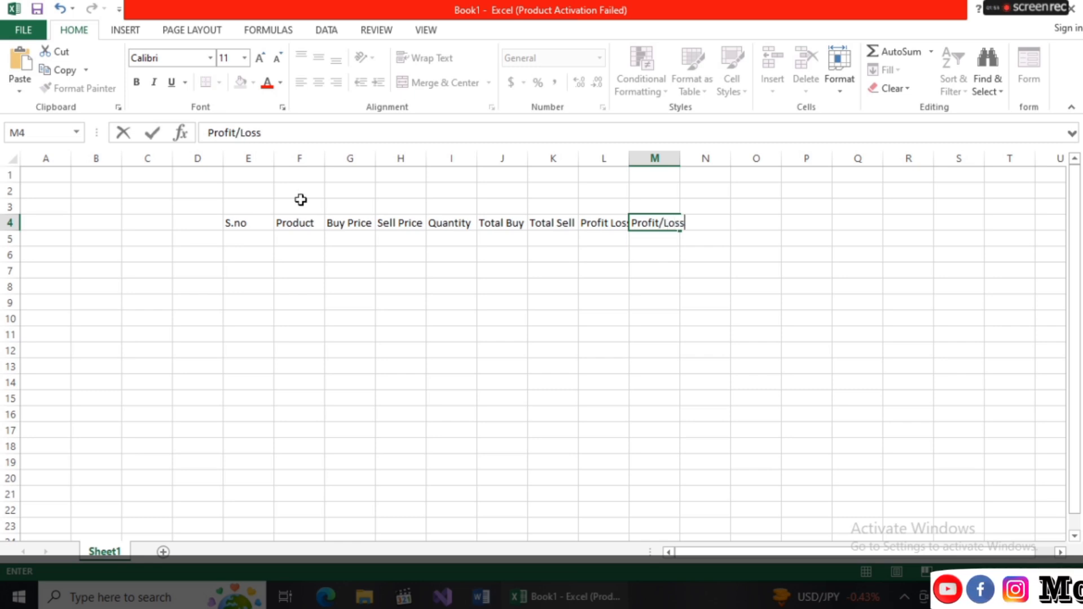
{"action": "left_click", "coordinate": [334, 224]}
Fit the widths of columns I to M to their header texts so that each one shows in full
{"action": "left_click_drag", "start_coordinate": [377, 154], "coordinate": [377, 154]}
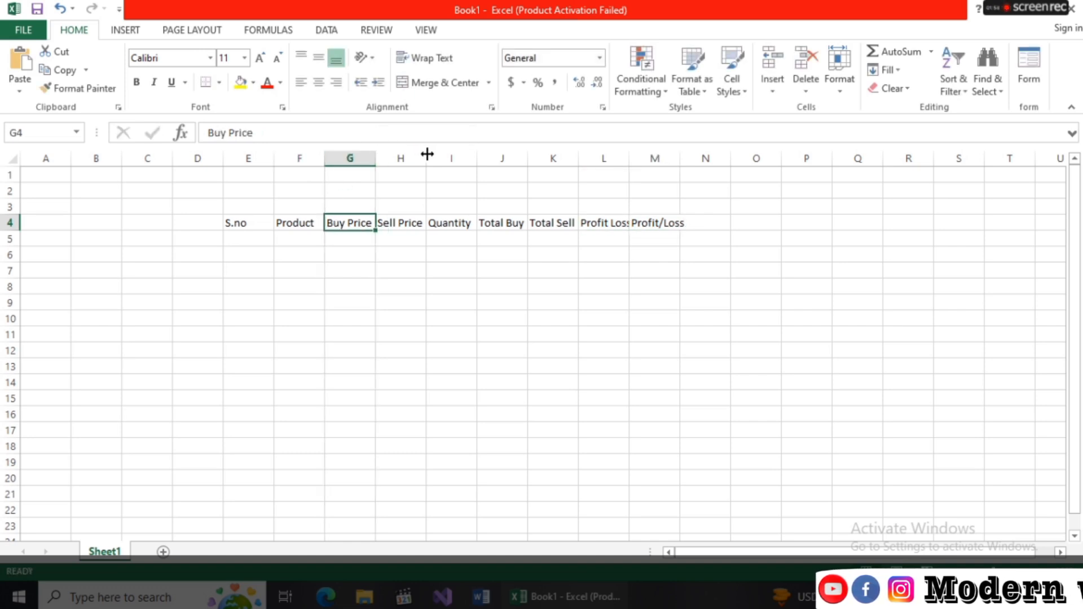
{"action": "left_click_drag", "start_coordinate": [475, 158], "coordinate": [631, 159]}
{"action": "double_click", "coordinate": [682, 158]}
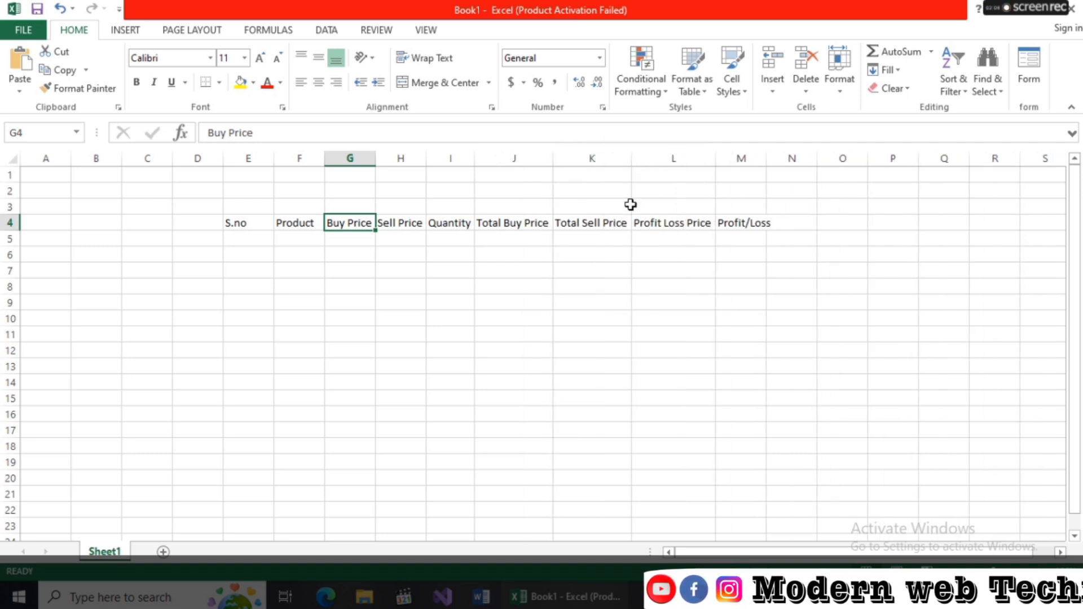
{"action": "double_click", "coordinate": [765, 159]}
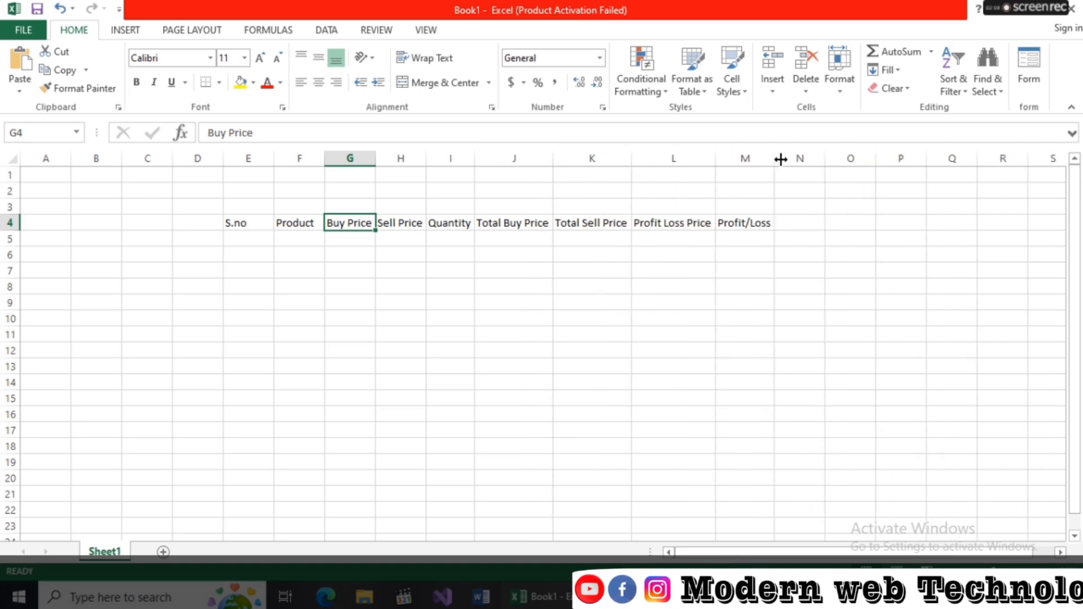
Apply All Borders to the table range E4:M9
{"action": "left_click", "coordinate": [251, 224]}
{"action": "left_click_drag", "start_coordinate": [252, 223], "coordinate": [759, 306]}
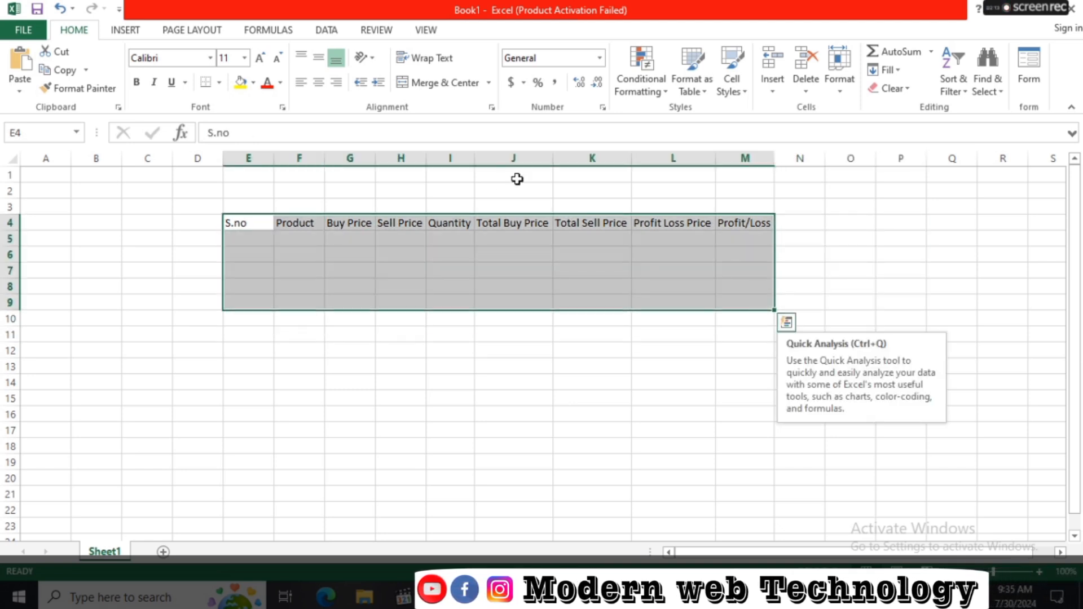
{"action": "left_click", "coordinate": [219, 82]}
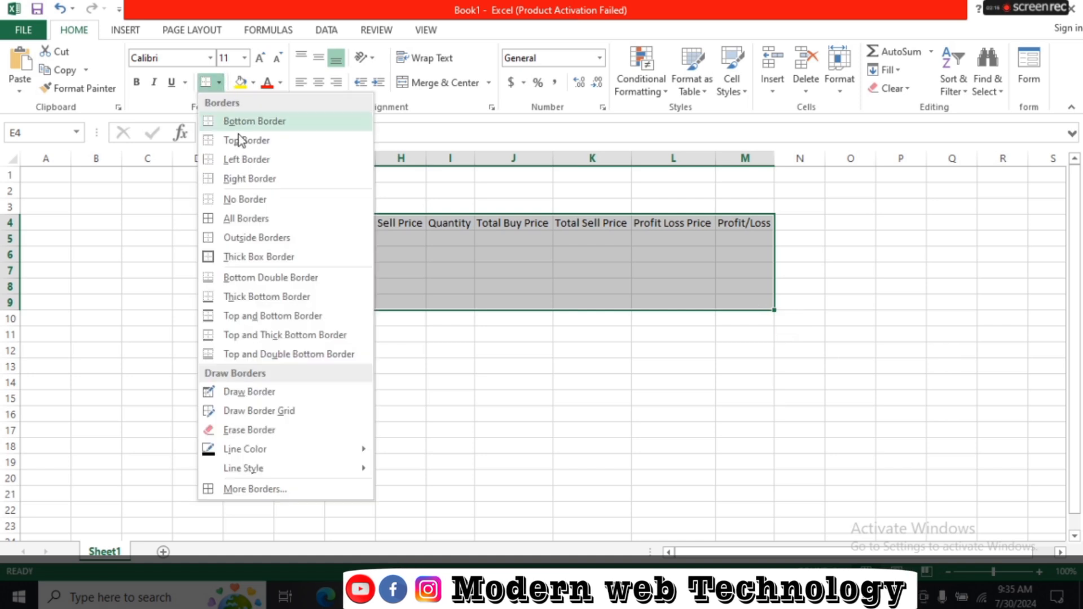
{"action": "left_click", "coordinate": [254, 218]}
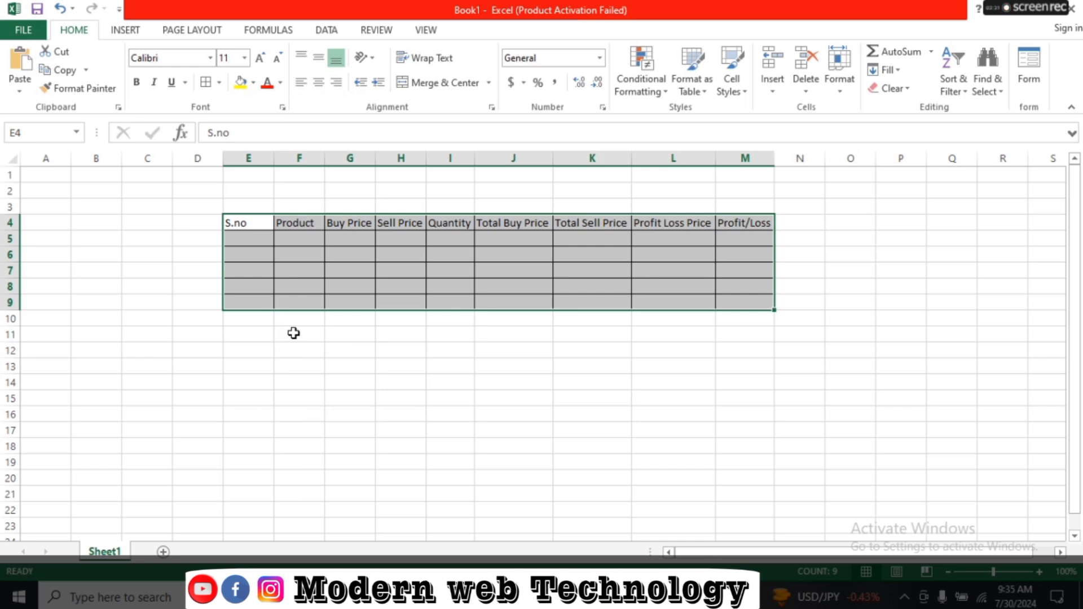
{"action": "left_click", "coordinate": [293, 333]}
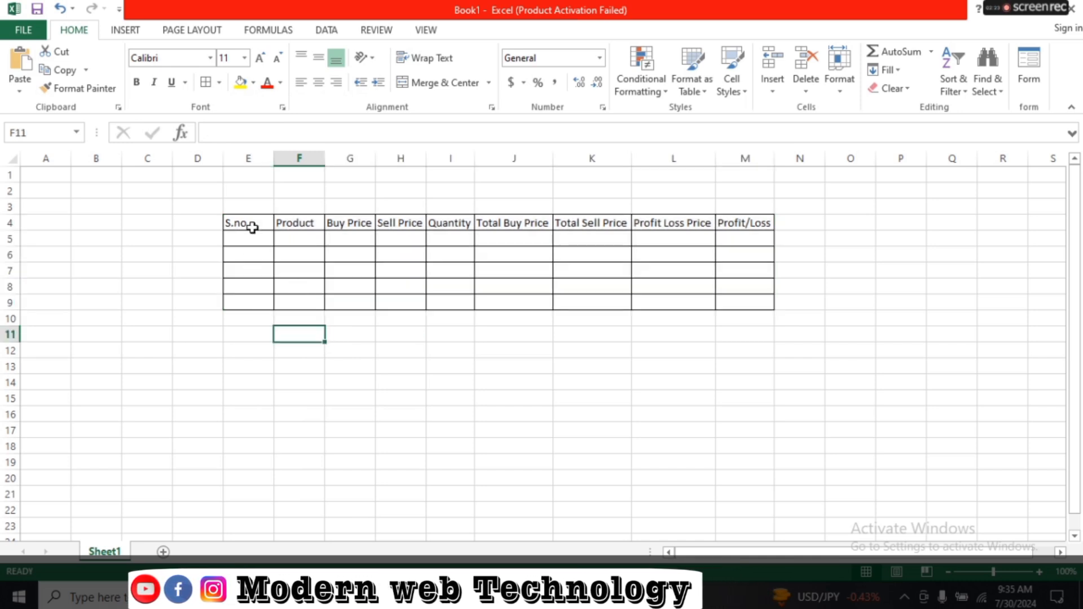
Number the S.no column from 1 to 5 in E5:E9 by filling a series from 1
{"action": "left_click", "coordinate": [252, 242]}
{"action": "type", "text": "1"}
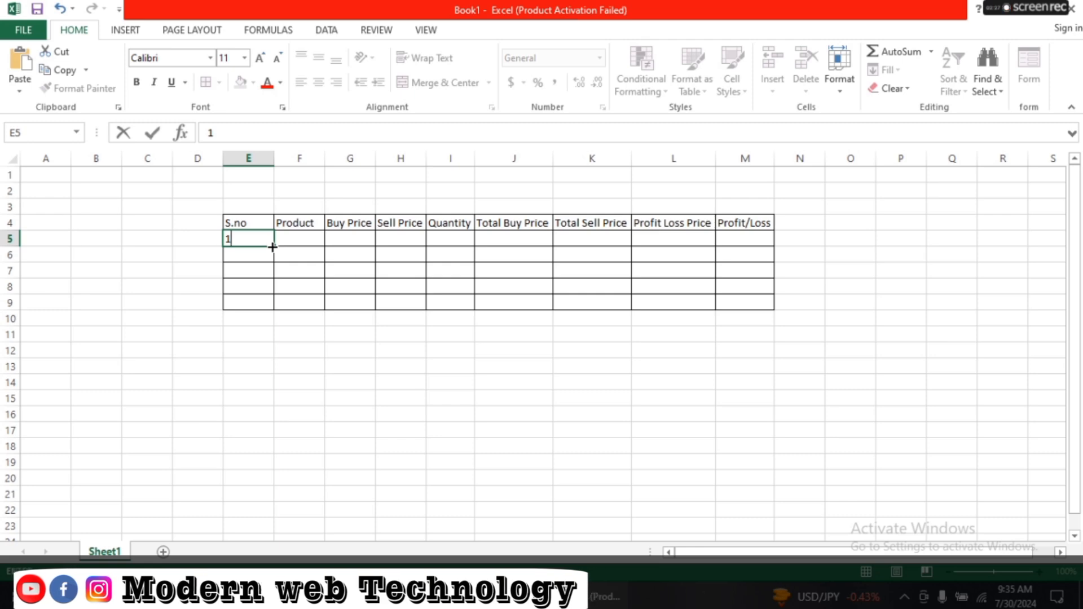
{"action": "left_click_drag", "start_coordinate": [272, 247], "coordinate": [284, 322]}
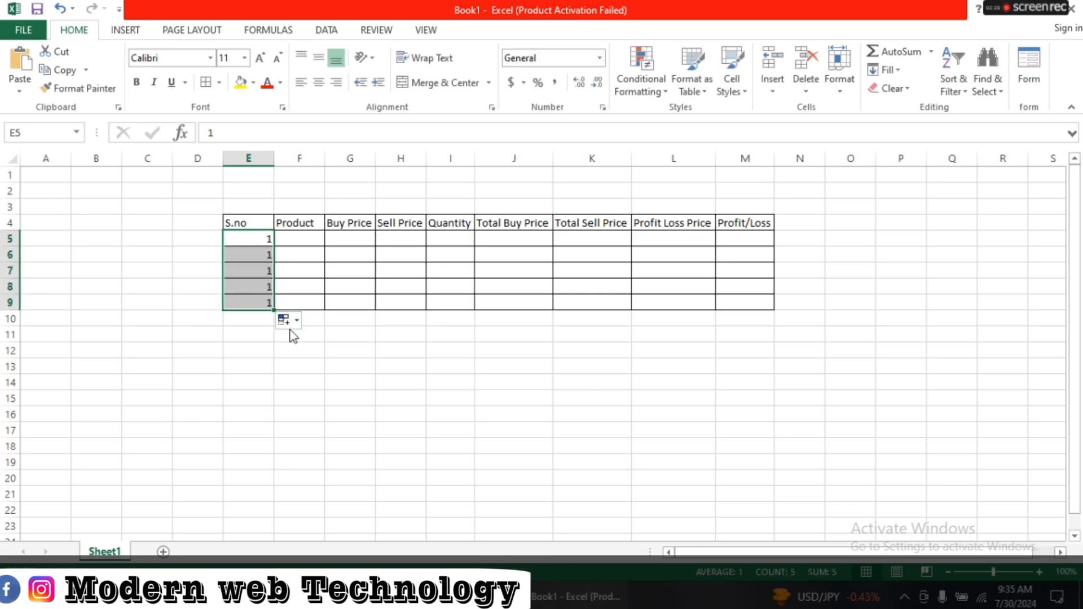
{"action": "left_click", "coordinate": [291, 320]}
{"action": "left_click", "coordinate": [312, 360]}
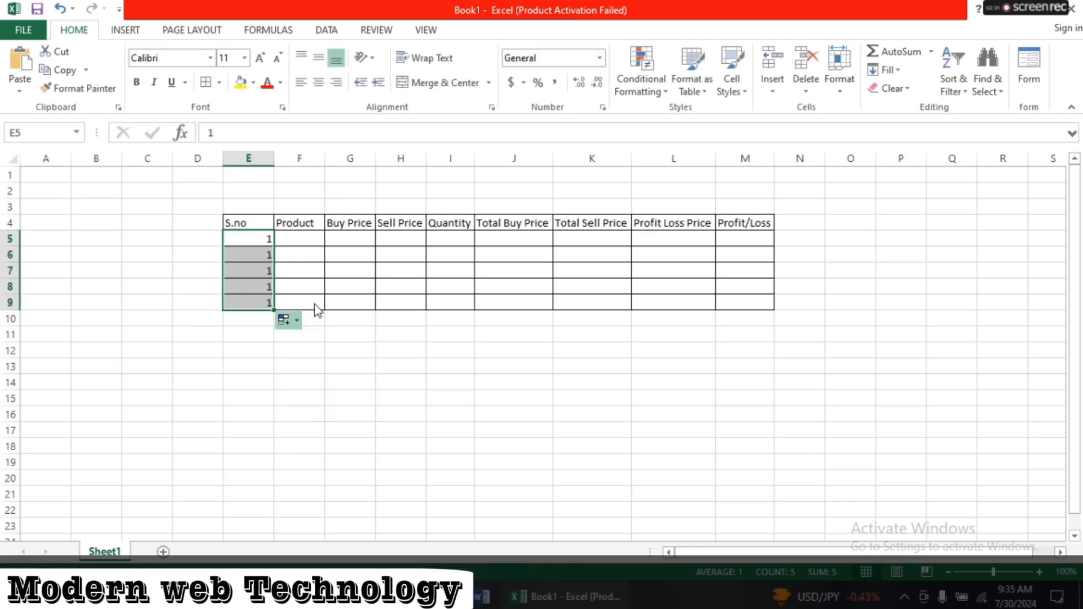
Enter Mouse as the first product in cell F5
{"action": "left_click", "coordinate": [308, 240]}
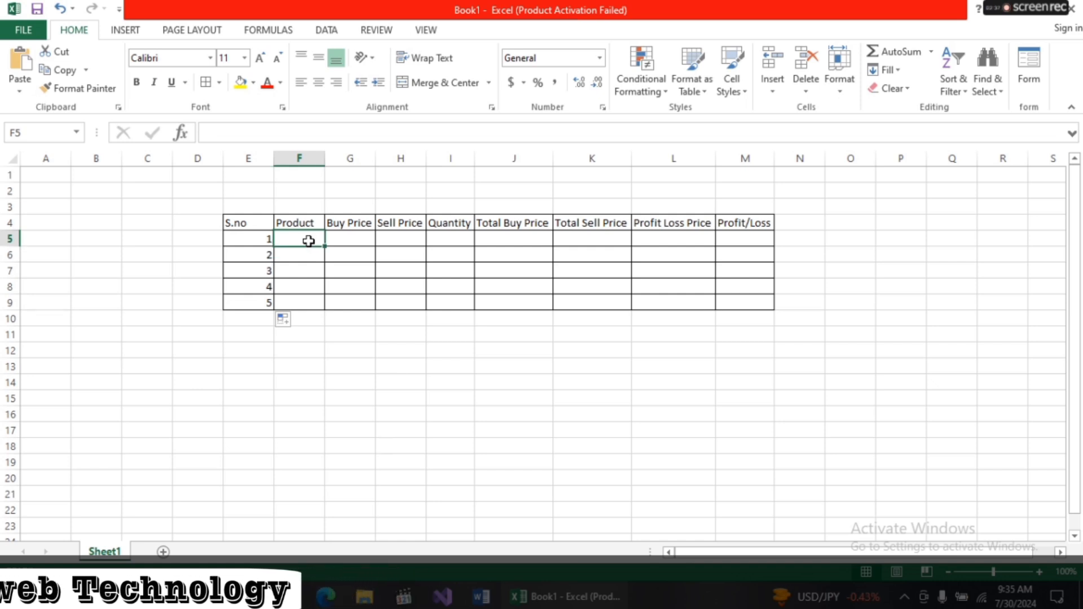
{"action": "type", "text": "Mou"}
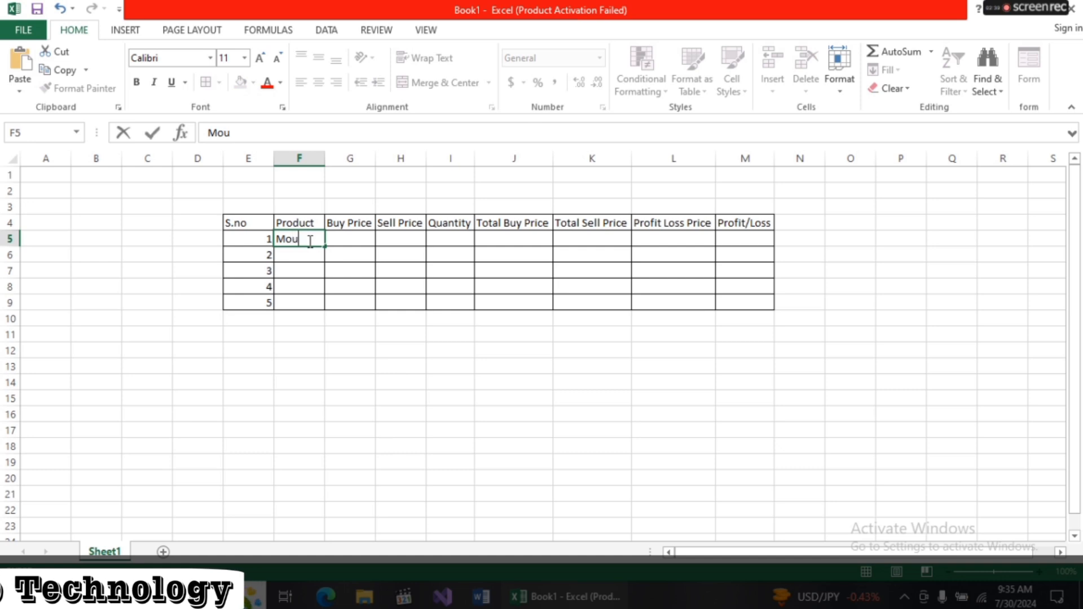
{"action": "type", "text": "se"}
{"action": "key", "text": "Return"}
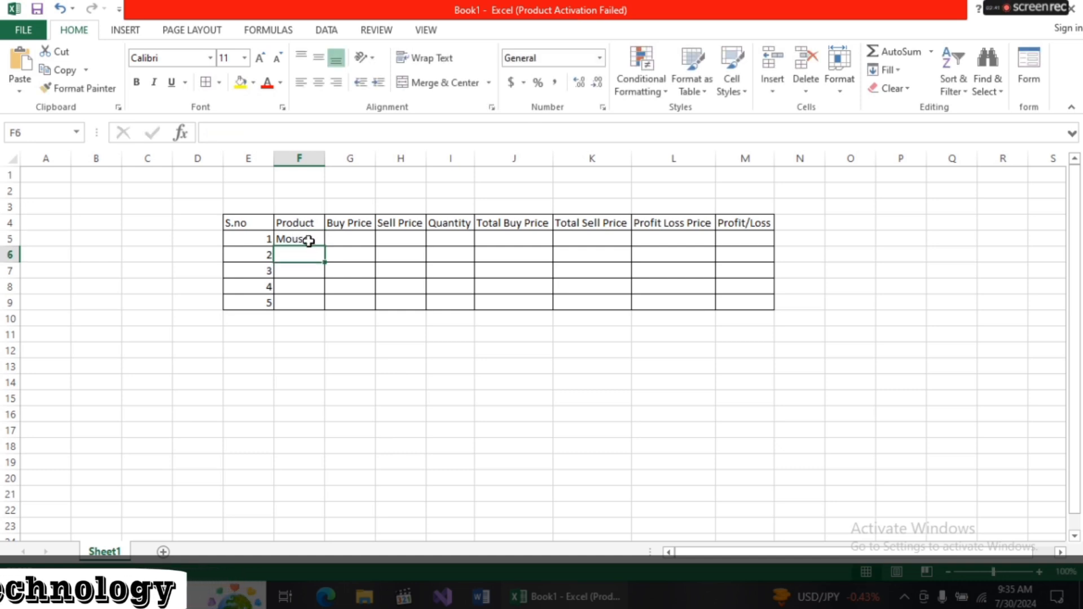
Enter USB and Data Cable as the second and third products in cells F6 and F7
{"action": "type", "text": "US"}
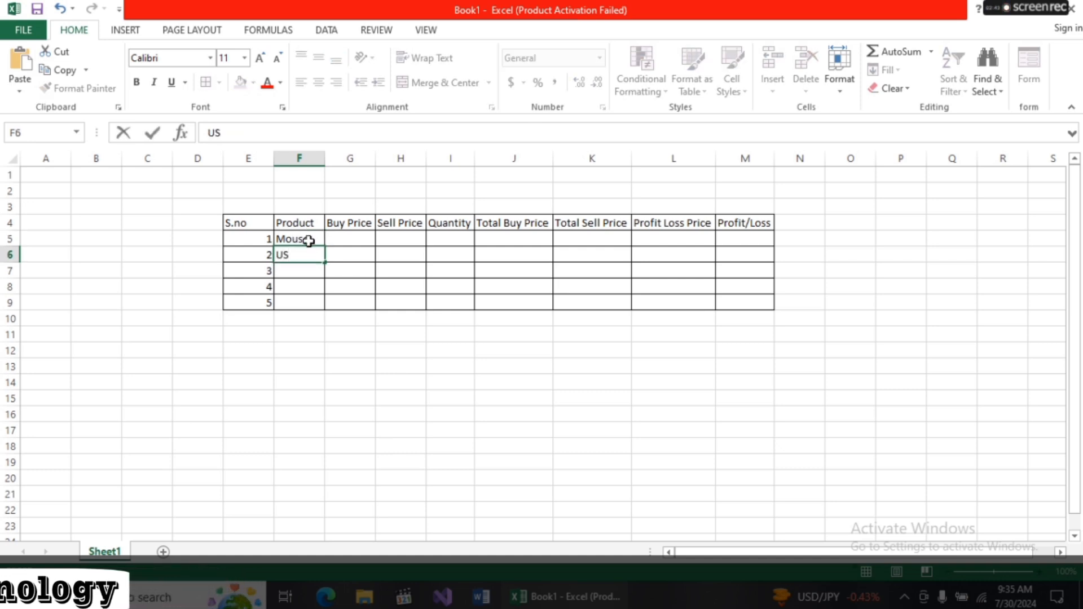
{"action": "type", "text": "B"}
{"action": "key", "text": "Return"}
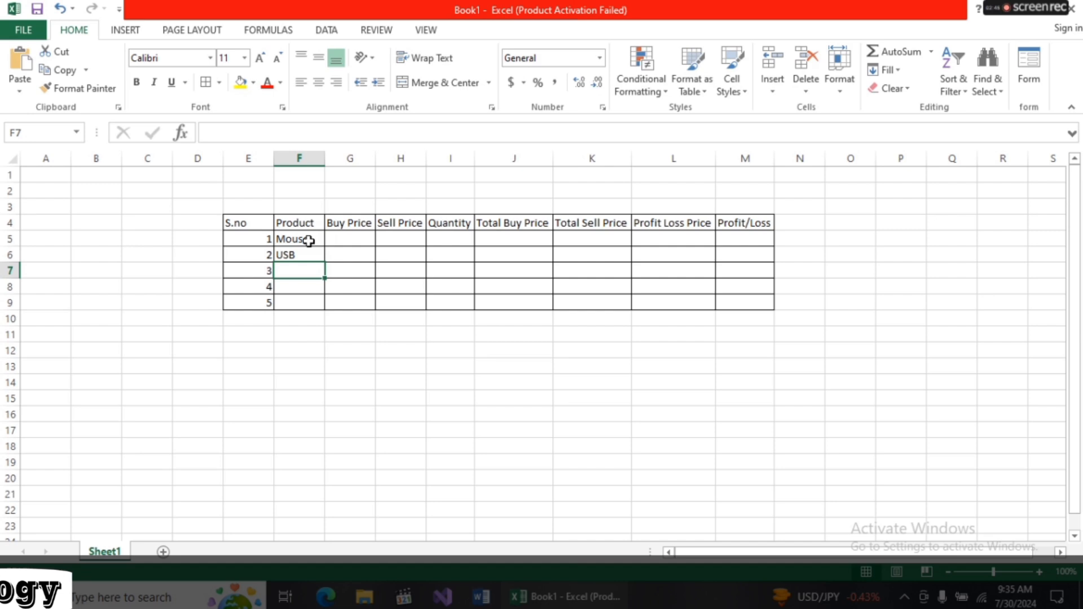
{"action": "type", "text": "Data"}
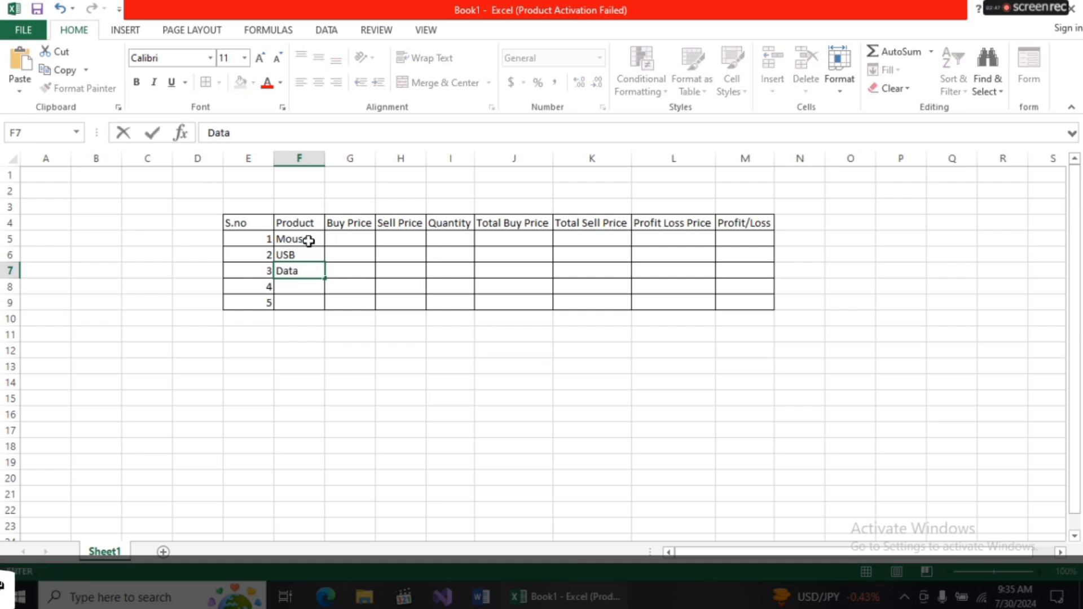
{"action": "type", "text": " Ca"}
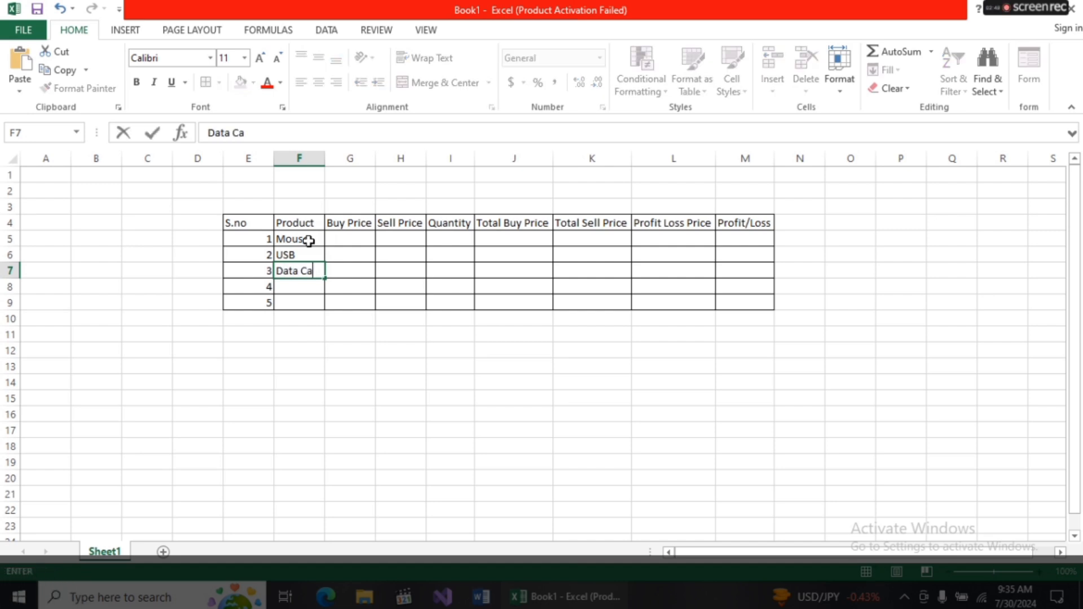
{"action": "type", "text": "ble"}
{"action": "key", "text": "ctrl+Return"}
{"action": "key", "text": "Return"}
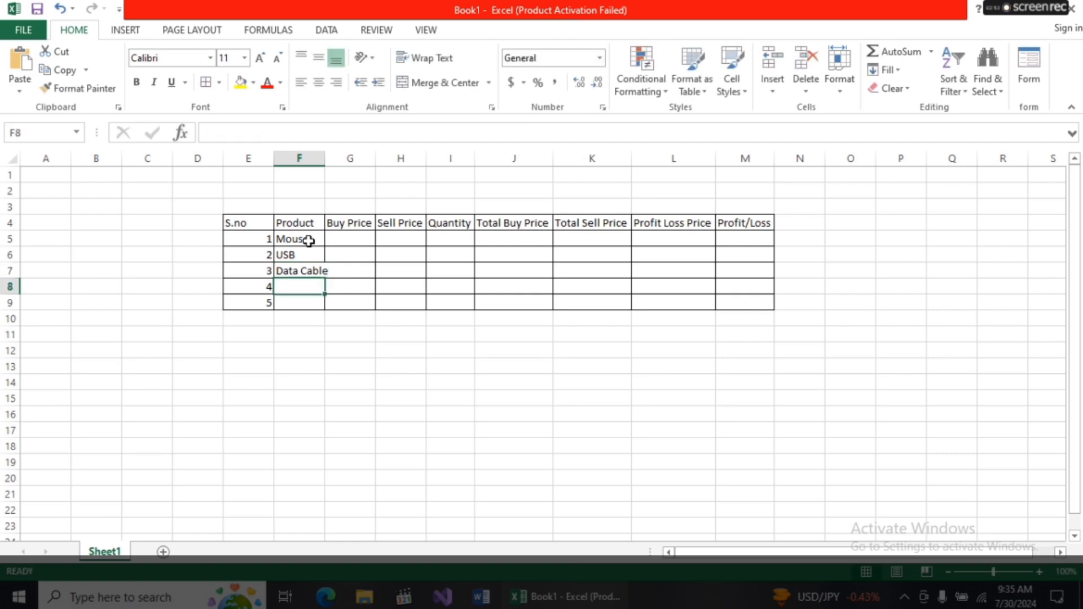
Enter Keyboard and Monitor as the fourth and fifth products in cells F8 and F9
{"action": "type", "text": "Key"}
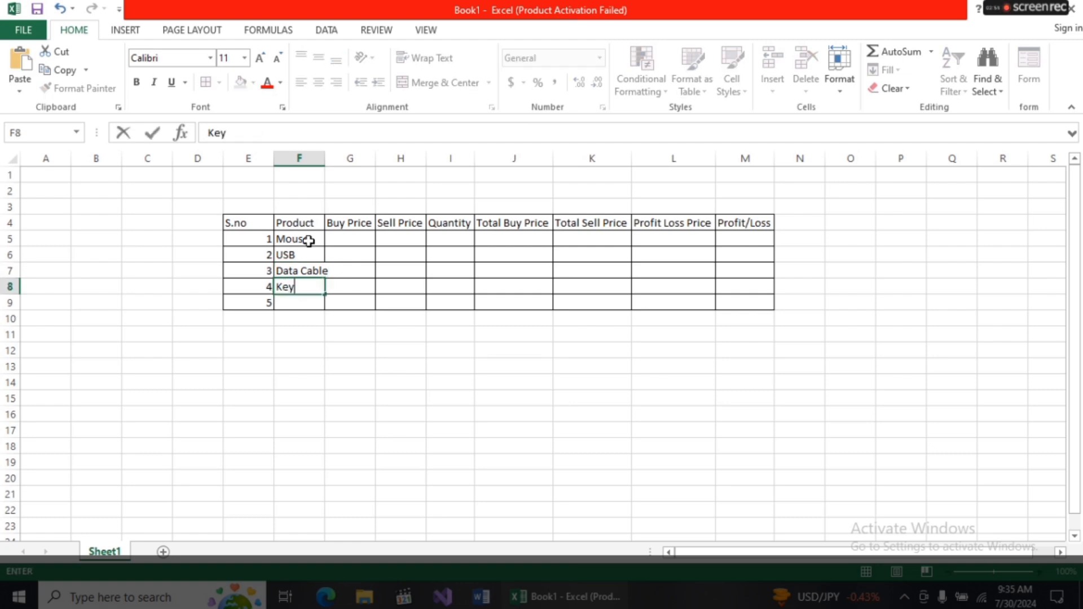
{"action": "type", "text": "board"}
{"action": "key", "text": "Return"}
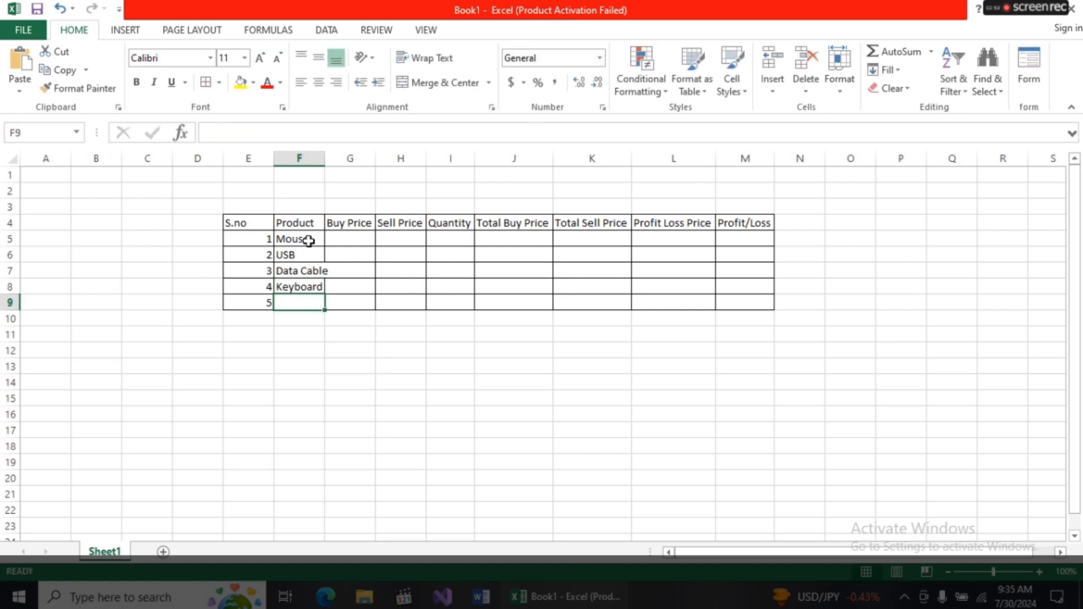
{"action": "type", "text": "Moni"}
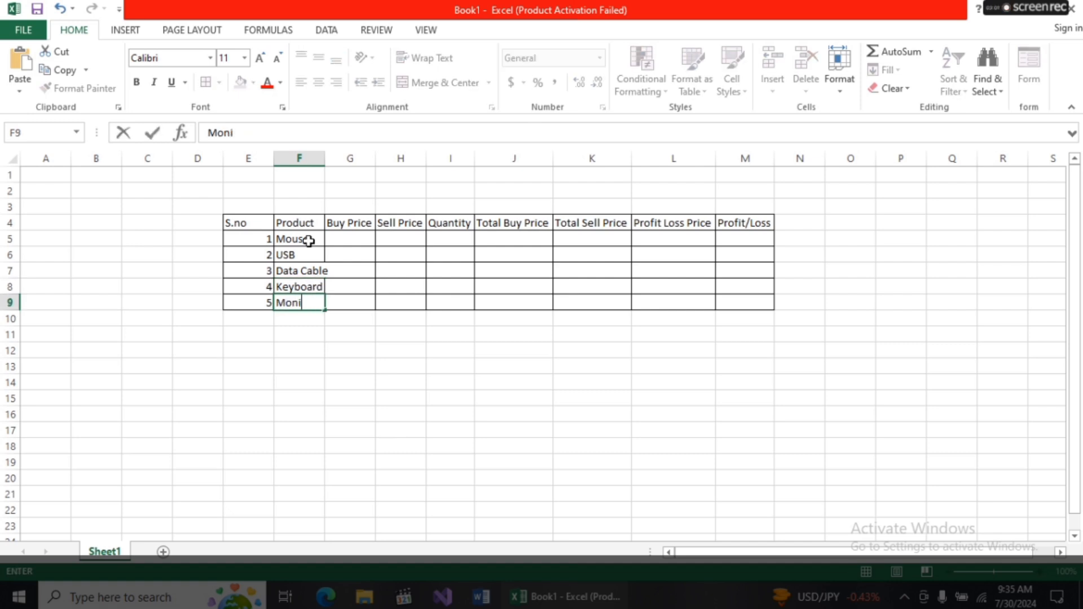
{"action": "type", "text": "tor"}
{"action": "key", "text": "BackSpace"}
{"action": "key", "text": "BackSpace"}
{"action": "type", "text": "or"}
{"action": "key", "text": "Tab"}
Fit the width of the Product column F to its longest entry
{"action": "key", "text": "Up"}
{"action": "key", "text": "Up"}
{"action": "key", "text": "Up"}
{"action": "key", "text": "Up"}
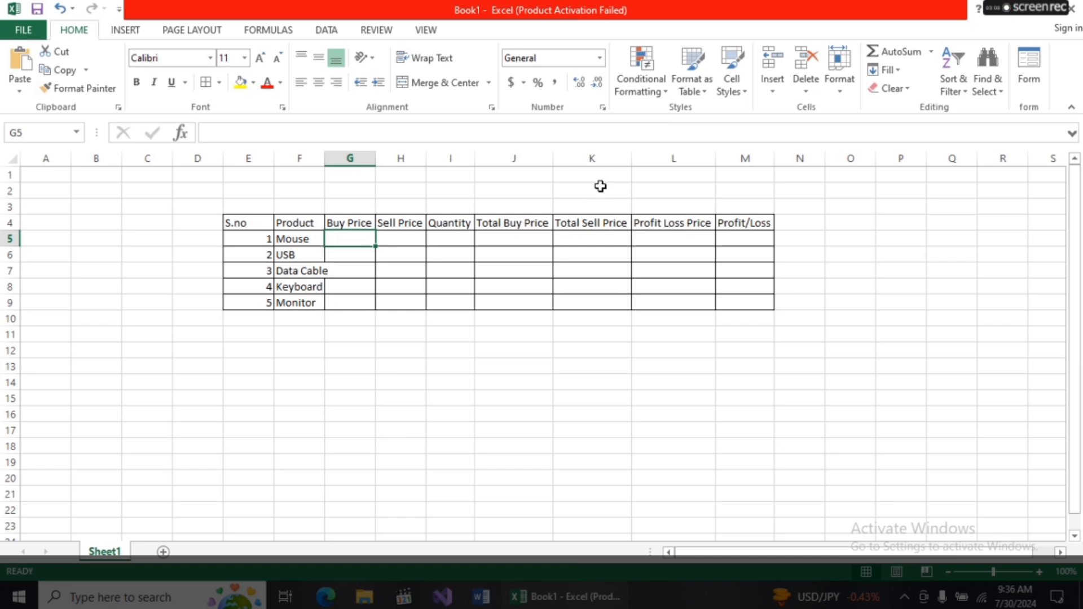
{"action": "double_click", "coordinate": [323, 159]}
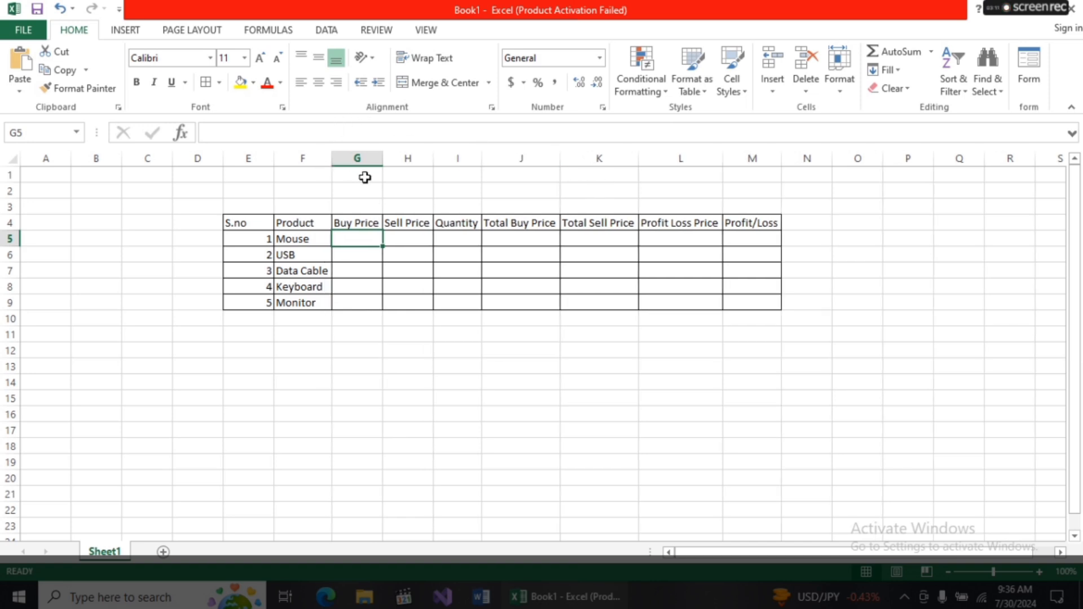
Enter the buy prices 300 for Mouse in G5 and 550 for USB in G6
{"action": "left_click", "coordinate": [359, 256]}
{"action": "left_click", "coordinate": [354, 239]}
{"action": "type", "text": "300"}
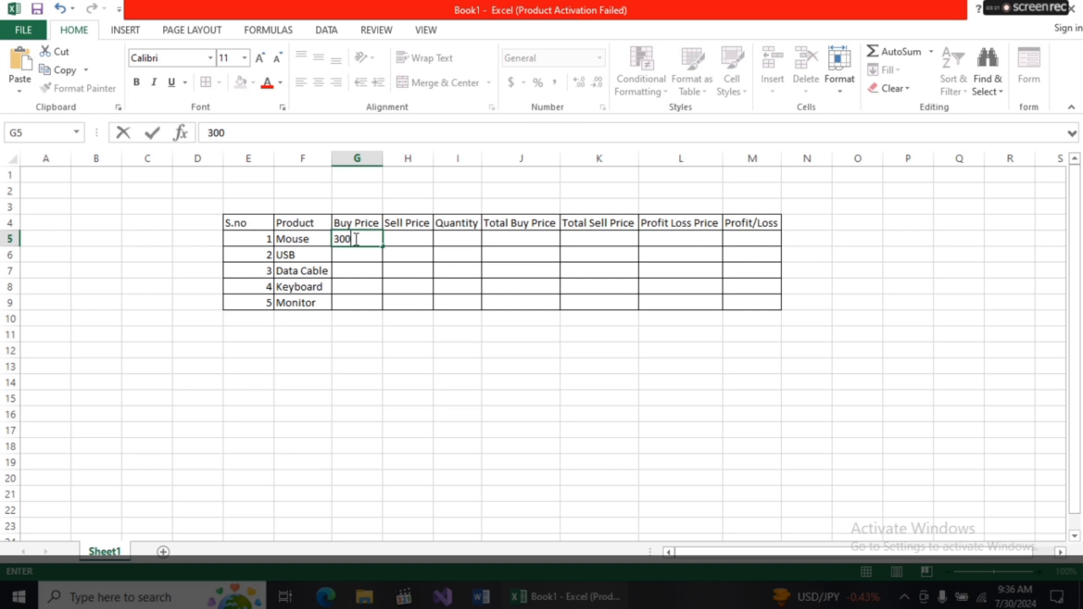
{"action": "key", "text": "Return"}
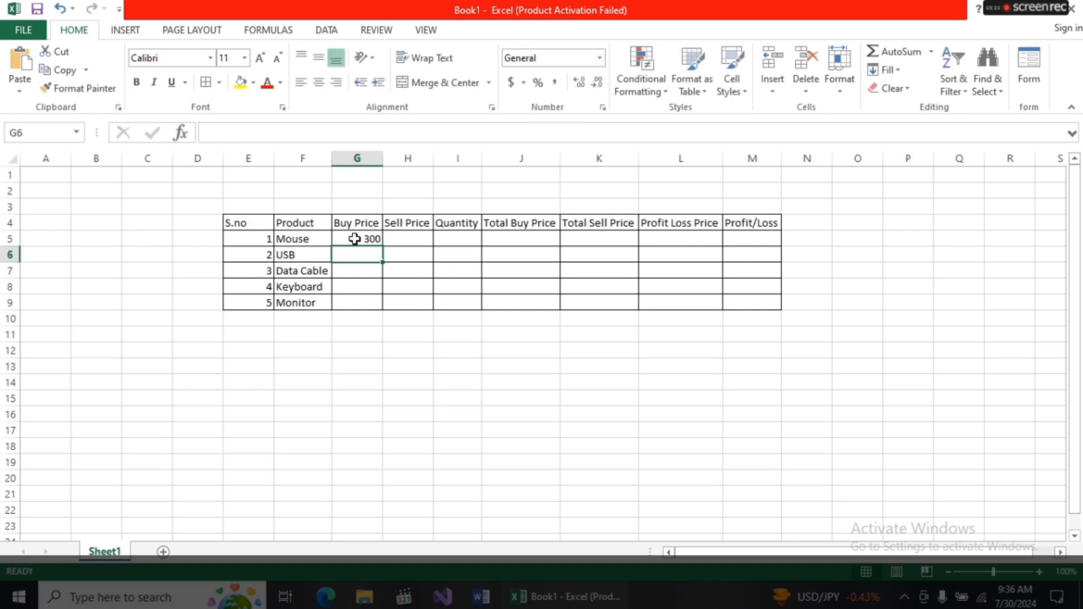
{"action": "type", "text": "5"}
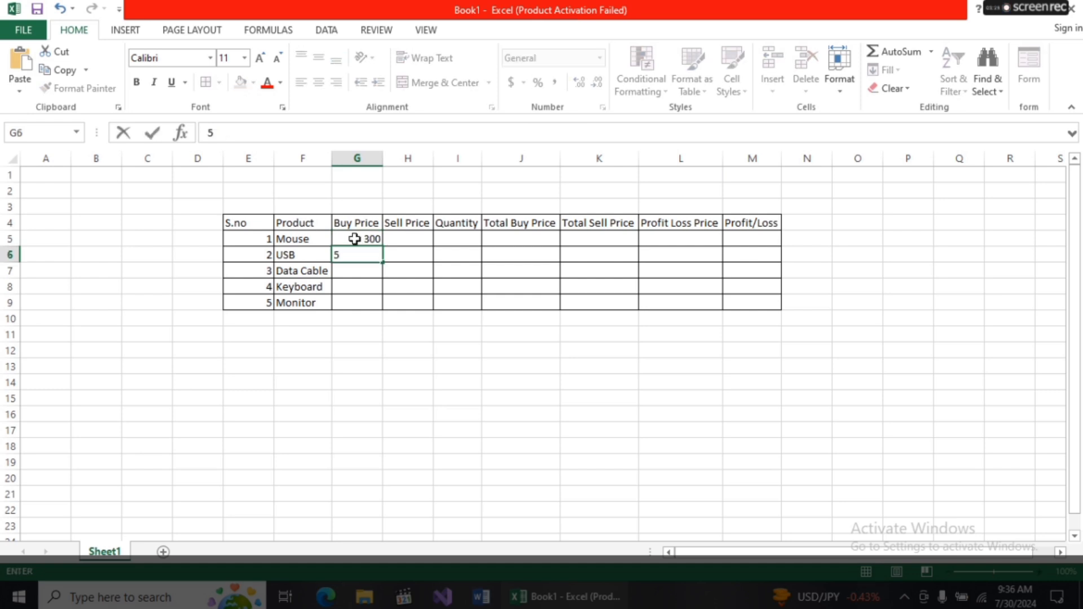
{"action": "type", "text": "50"}
{"action": "key", "text": "Return"}
Enter the buy prices 250 for Data Cable, 600 for Keyboard and 1500 for Monitor in G7:G9
{"action": "type", "text": "250"}
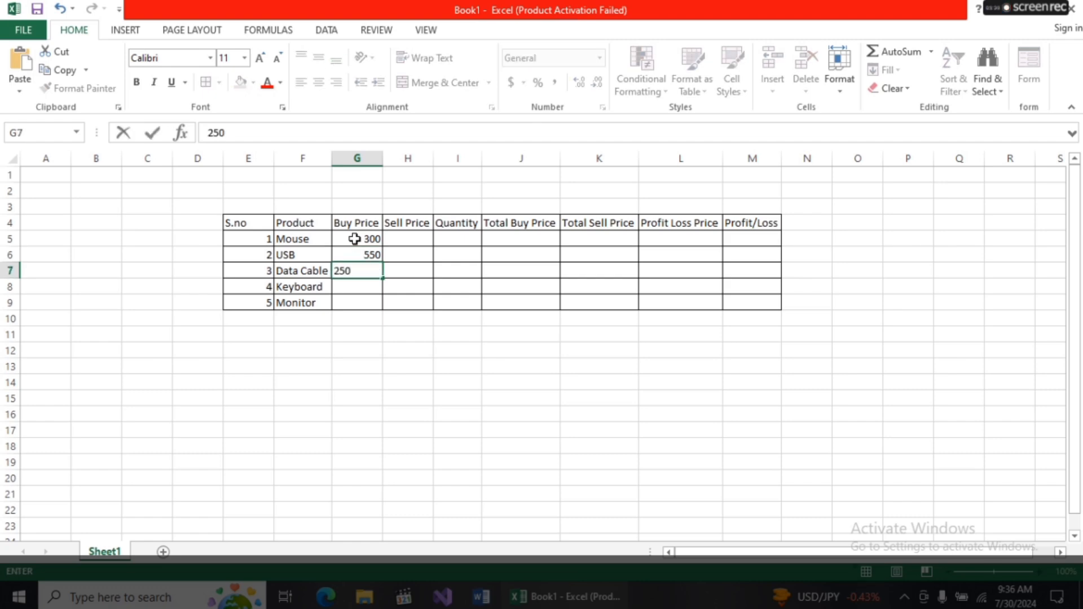
{"action": "key", "text": "Return"}
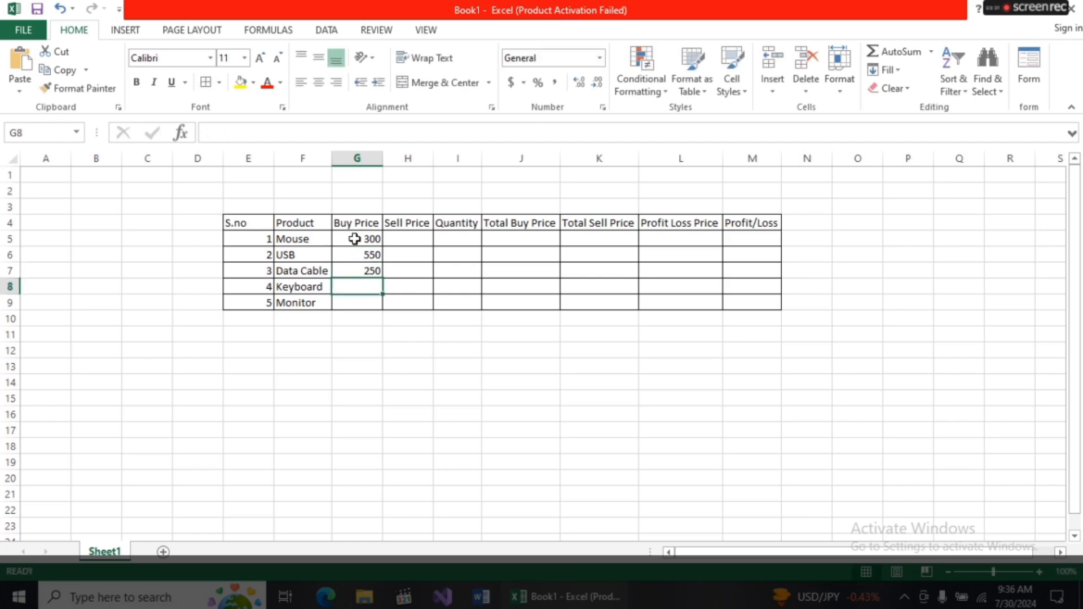
{"action": "type", "text": "600"}
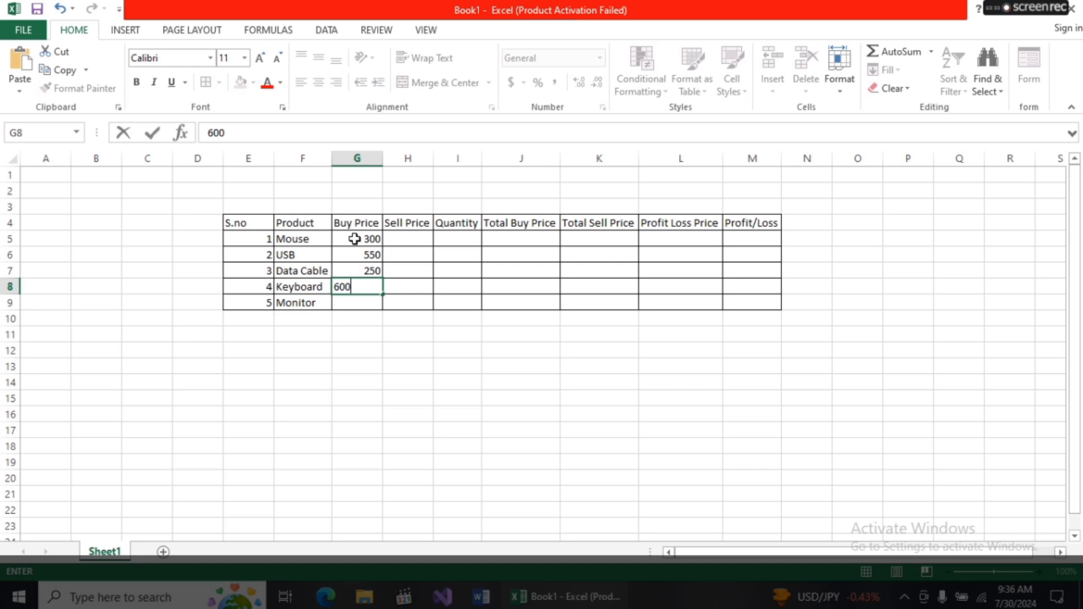
{"action": "key", "text": "Return"}
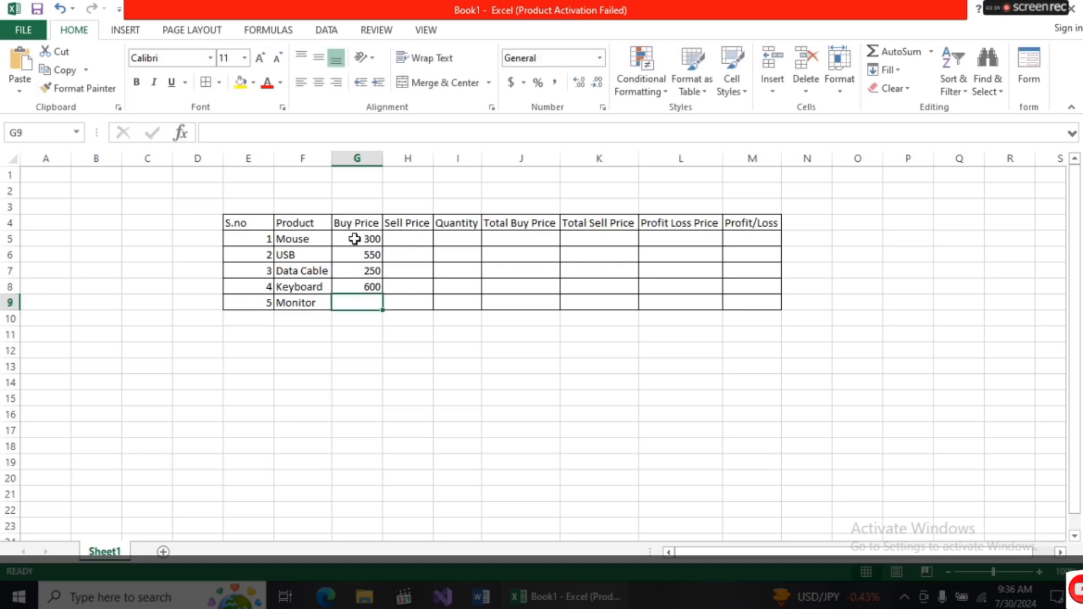
{"action": "type", "text": "1500"}
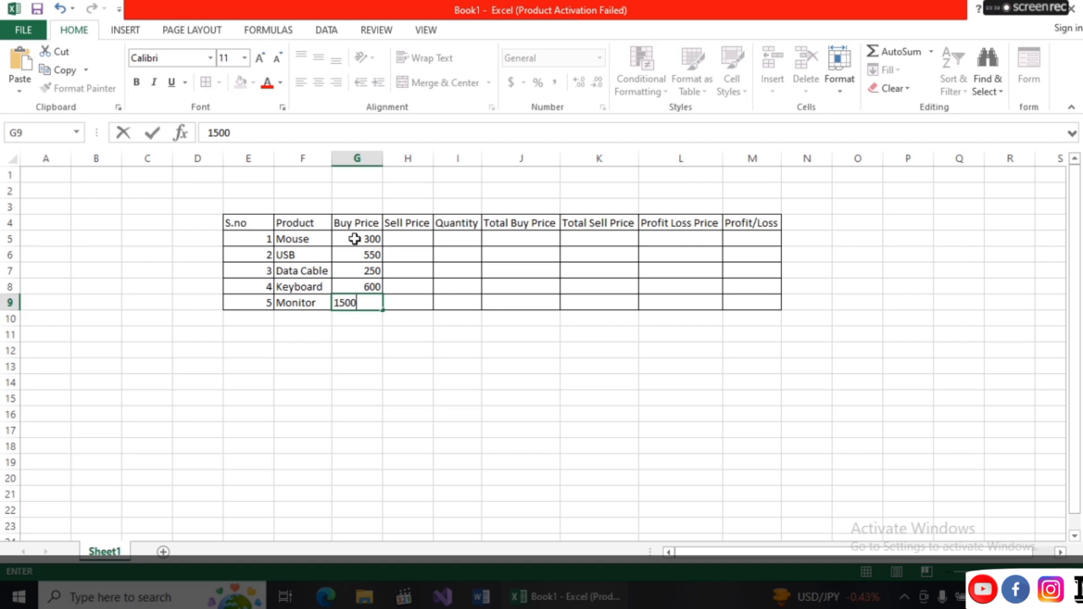
{"action": "key", "text": "Tab"}
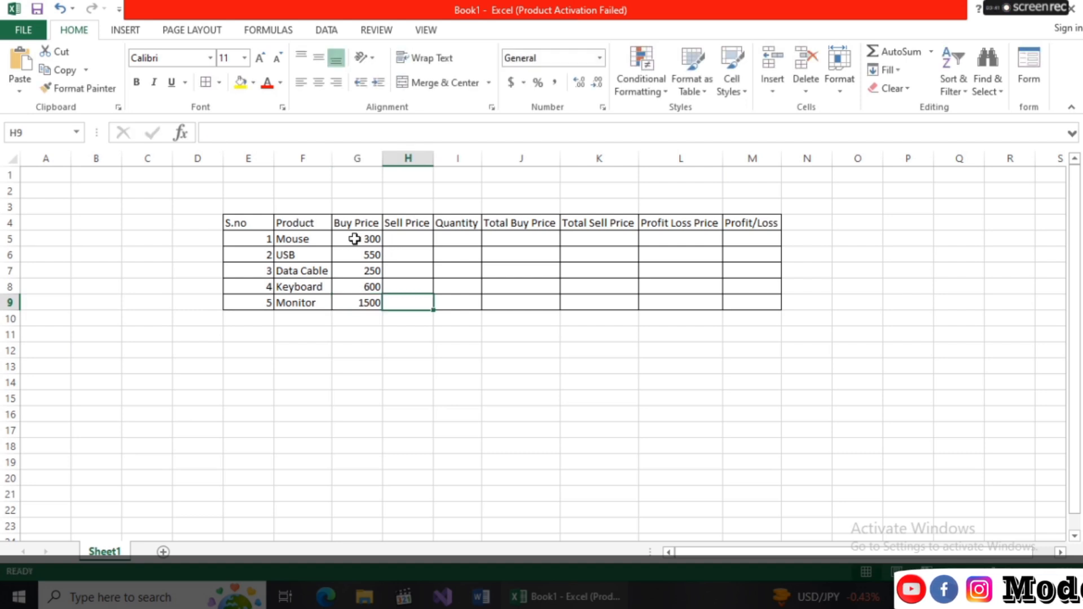
Enter the sell prices 350 for Mouse in H5 and 600 for USB in H6
{"action": "key", "text": "Up"}
{"action": "key", "text": "Up"}
{"action": "key", "text": "Up"}
{"action": "key", "text": "Up"}
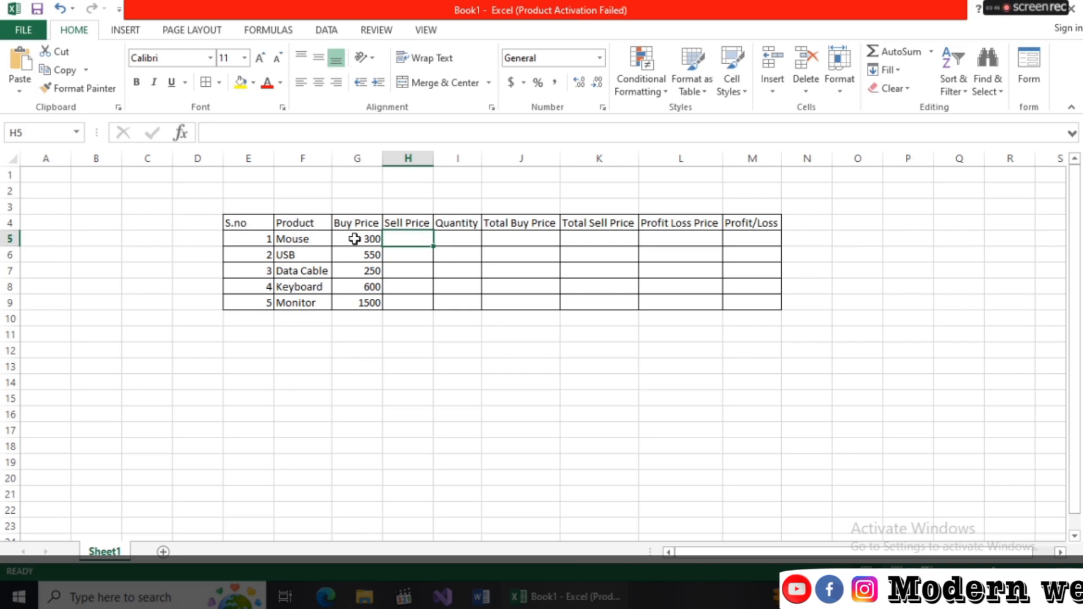
{"action": "type", "text": "350"}
{"action": "key", "text": "Return"}
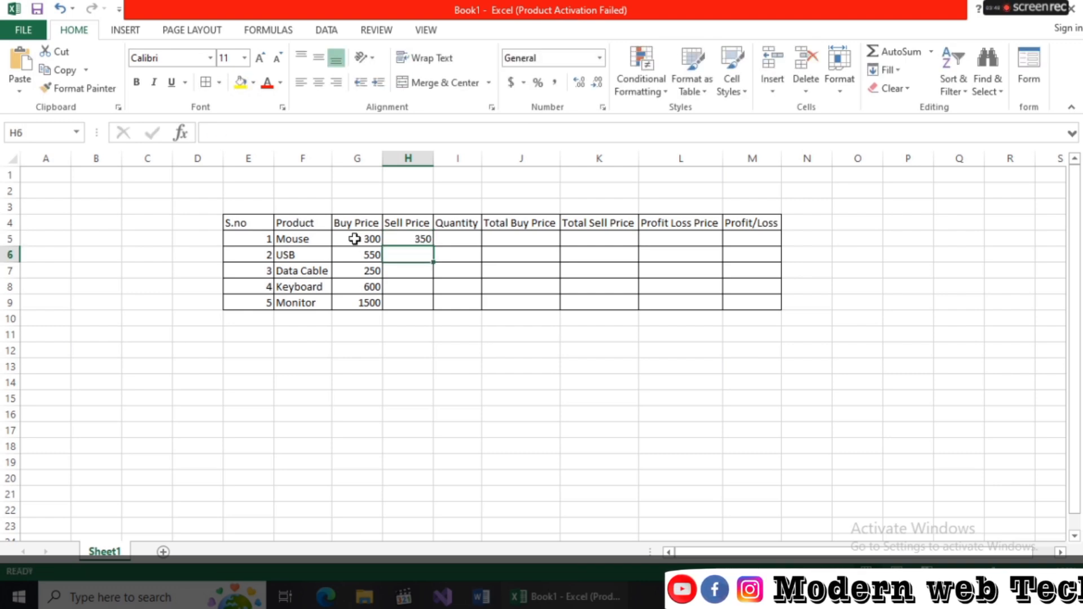
{"action": "type", "text": "600"}
{"action": "key", "text": "Return"}
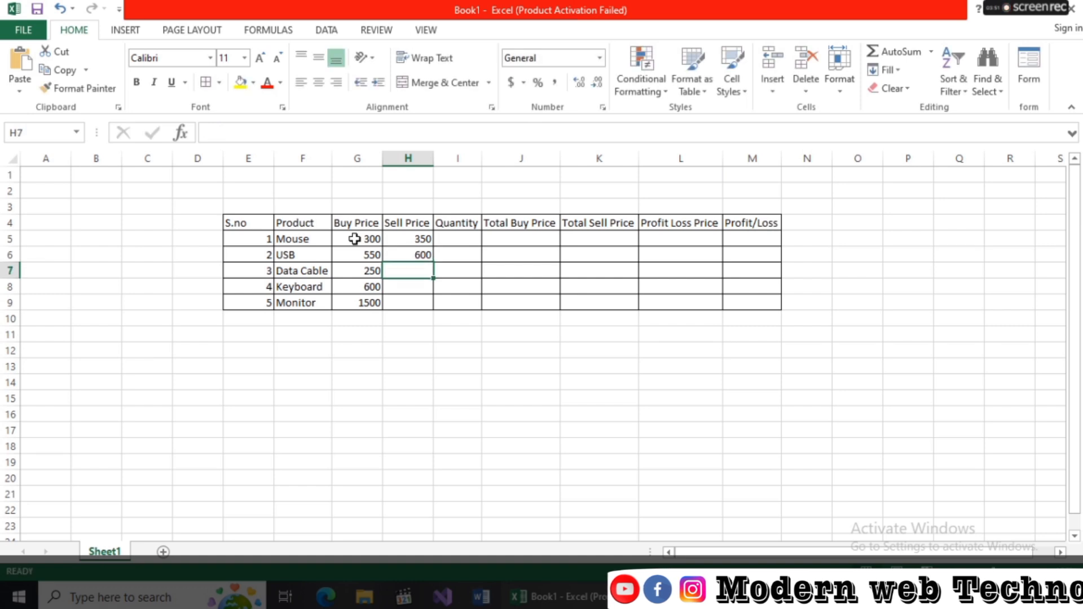
Enter the sell prices 230 for Data Cable, 580 for Keyboard and 1800 for Monitor in H7:H9
{"action": "type", "text": "2"}
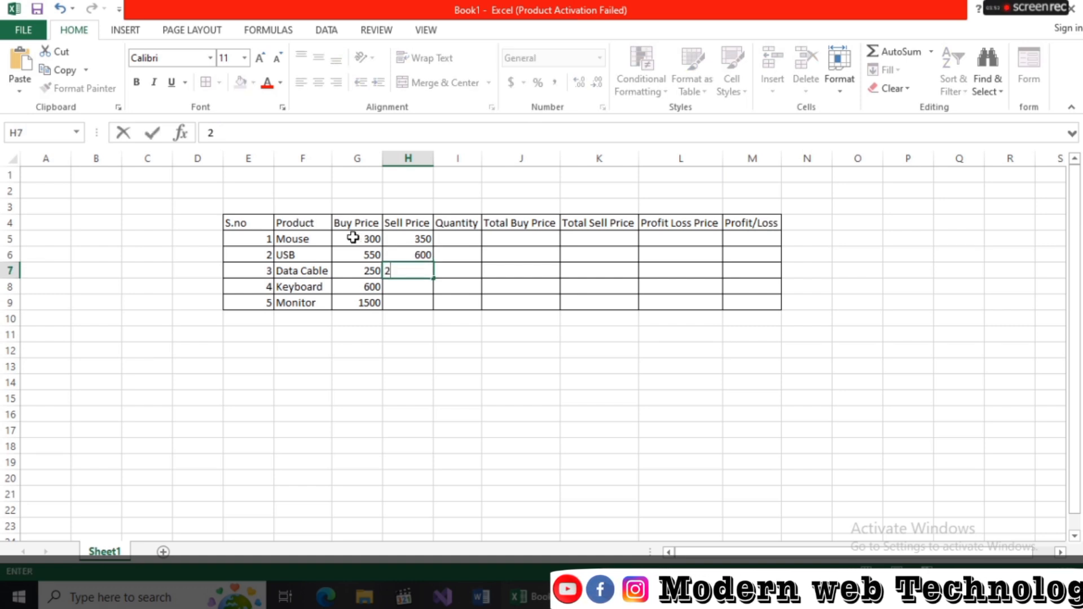
{"action": "type", "text": "30"}
{"action": "key", "text": "Return"}
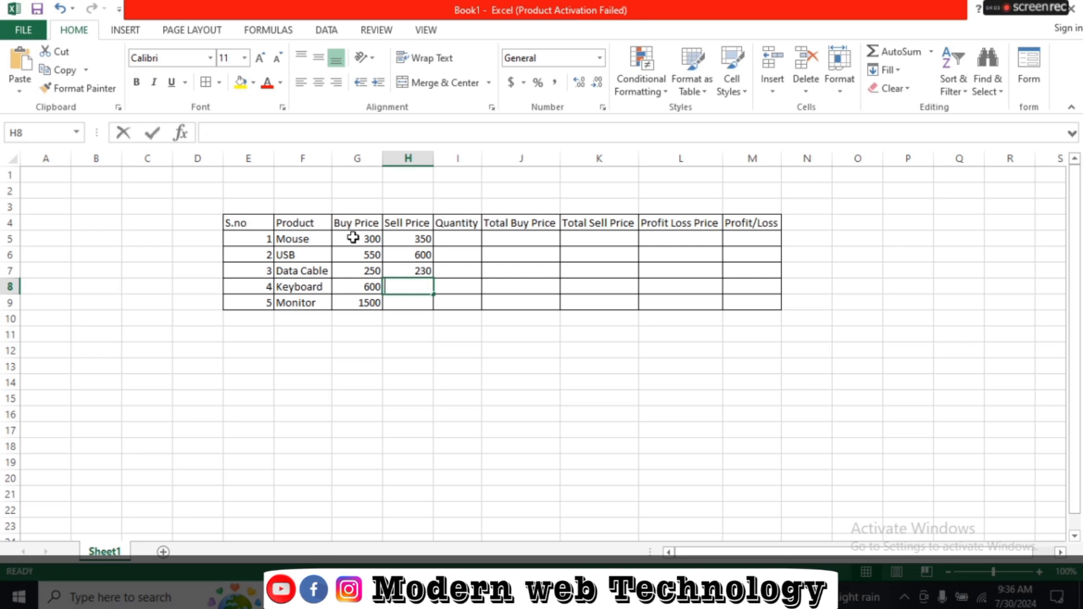
{"action": "type", "text": "580"}
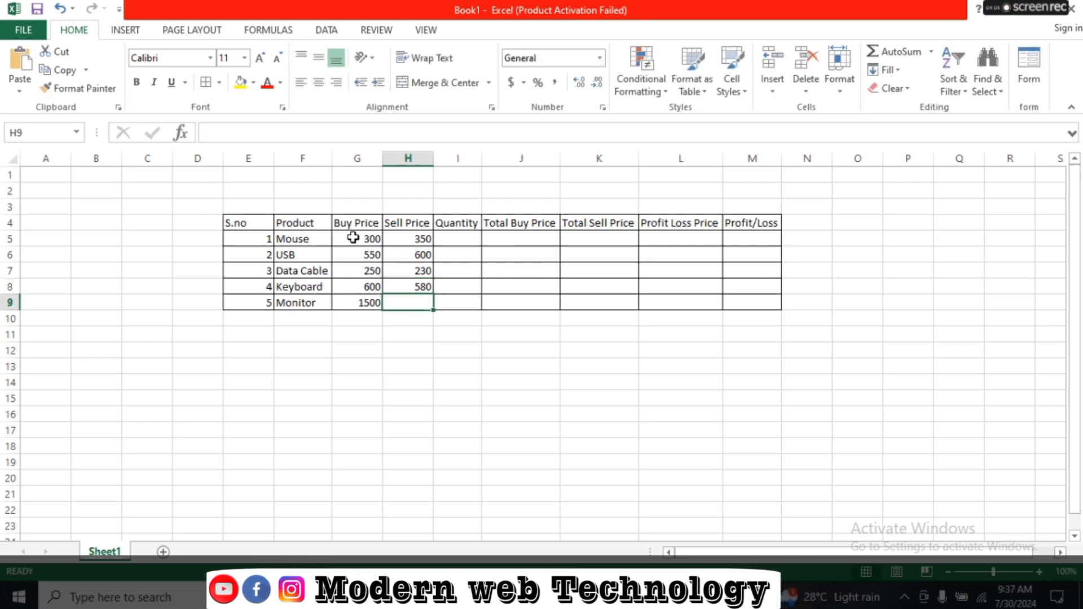
{"action": "type", "text": "18000"}
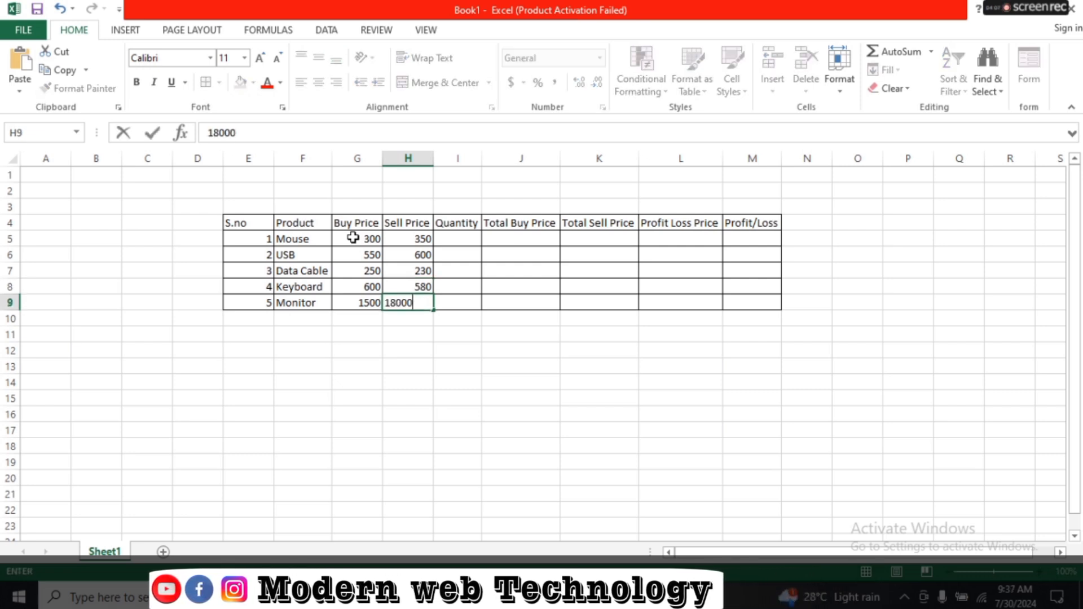
{"action": "key", "text": "BackSpace"}
{"action": "key", "text": "BackSpace"}
{"action": "key", "text": "Right"}
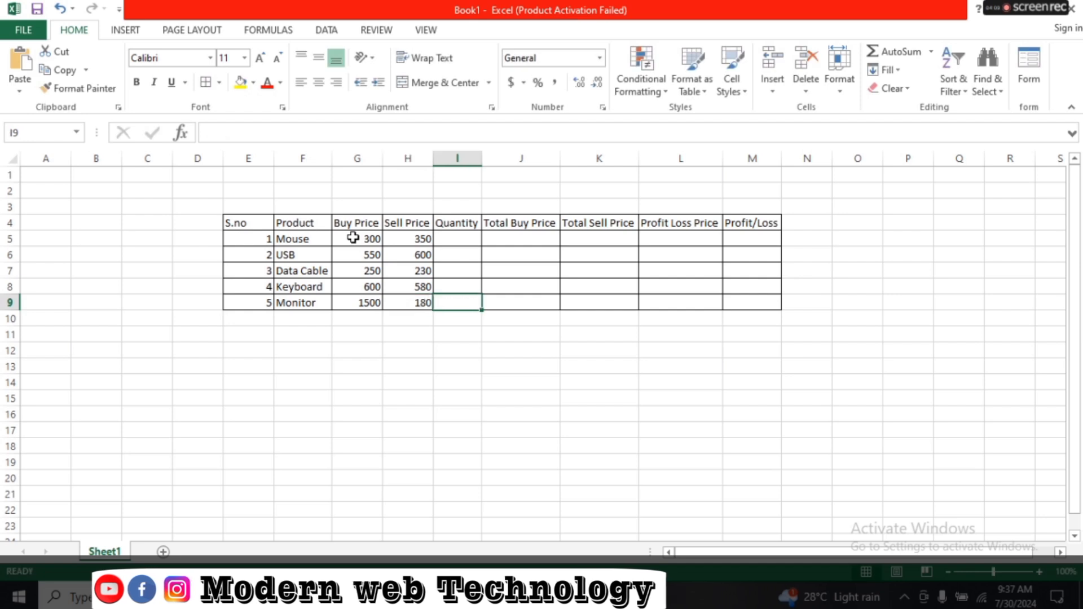
{"action": "key", "text": "Left"}
{"action": "type", "text": "18"}
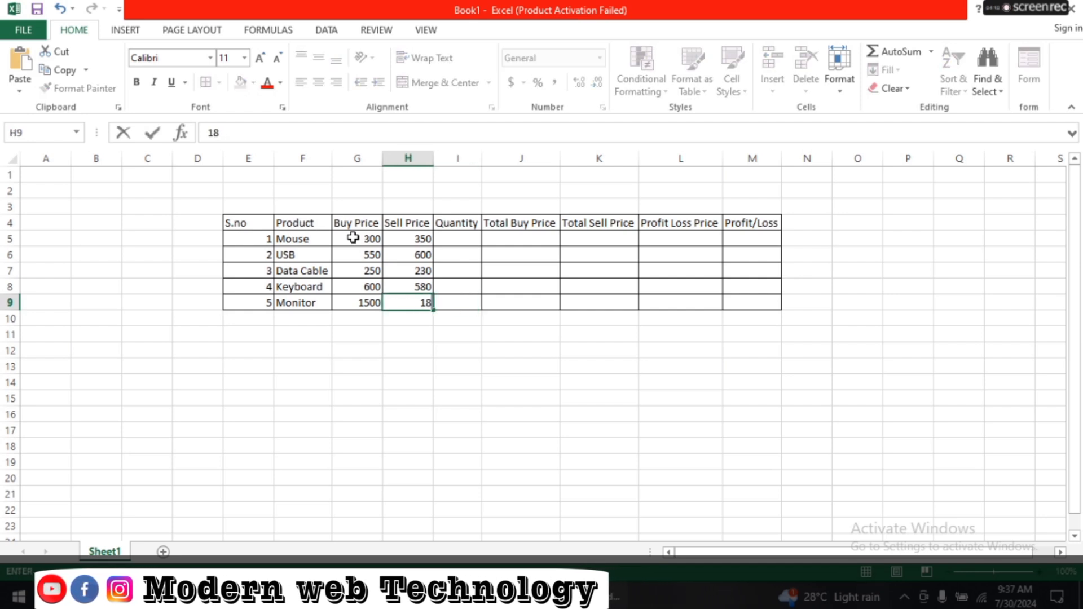
{"action": "type", "text": "00"}
{"action": "key", "text": "Right"}
Enter a quantity of 10 in I5 and copy it down through I9 for all products
{"action": "key", "text": "Up"}
{"action": "key", "text": "Up"}
{"action": "key", "text": "Up"}
{"action": "key", "text": "Up"}
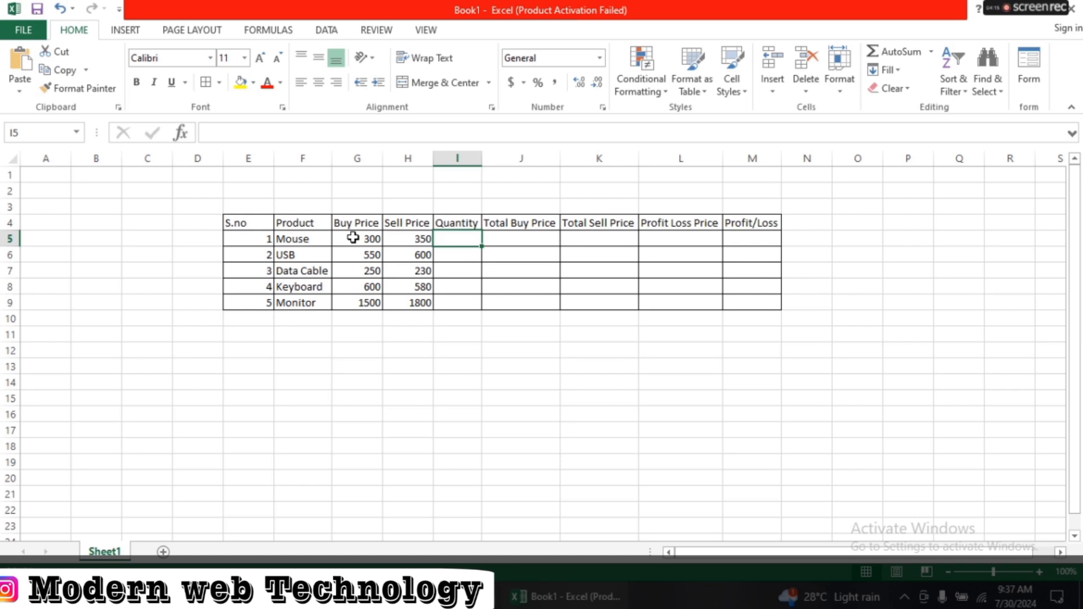
{"action": "type", "text": "10"}
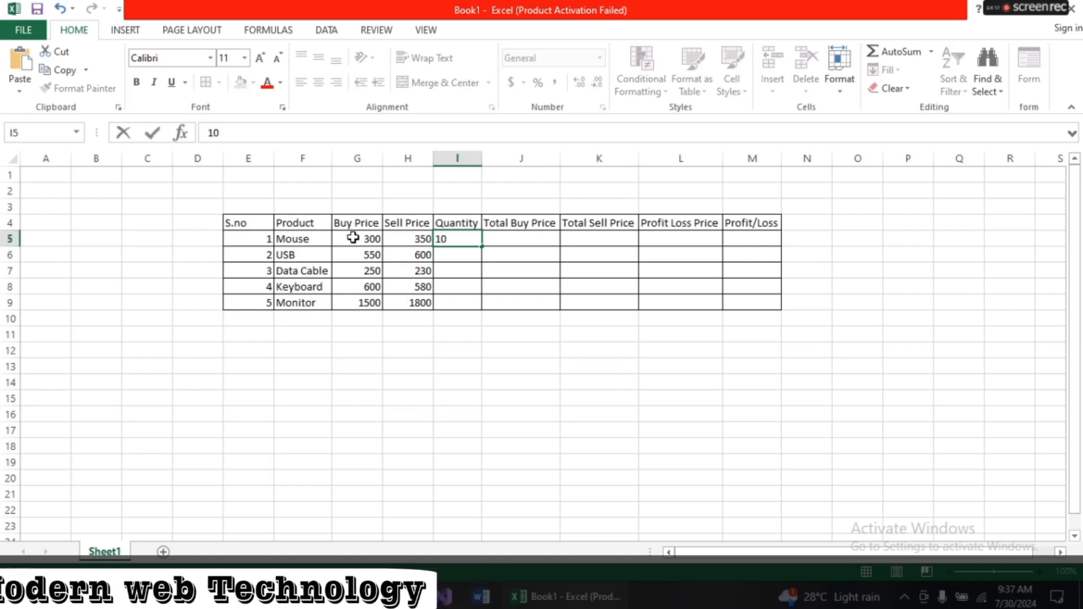
{"action": "left_click_drag", "start_coordinate": [482, 249], "coordinate": [483, 308]}
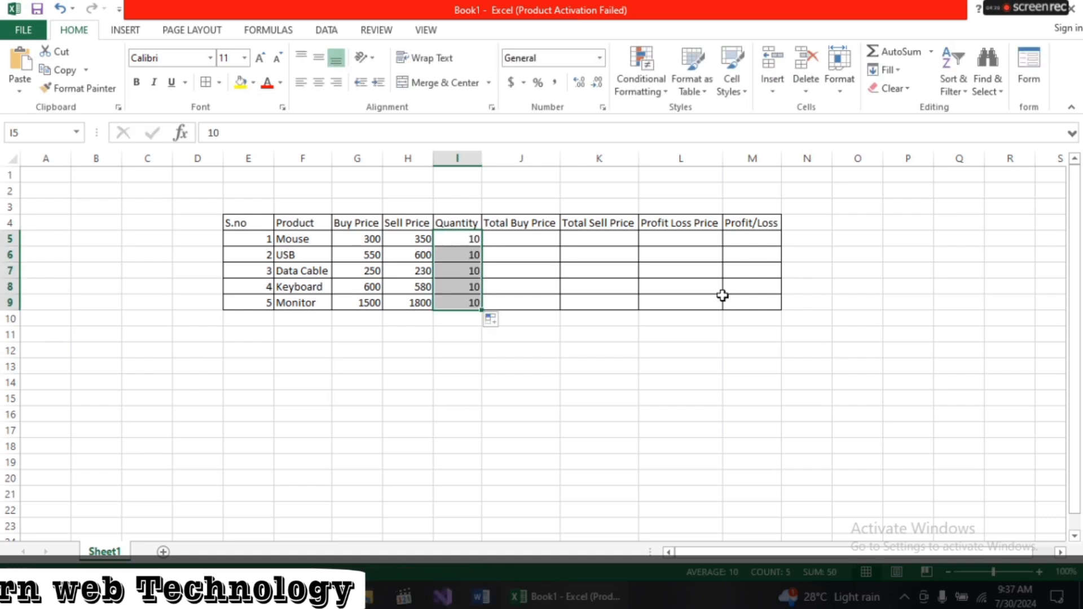
Calculate the Total Buy Price in J5 with =G5*I5 and copy the formula down through J9
{"action": "left_click", "coordinate": [519, 240]}
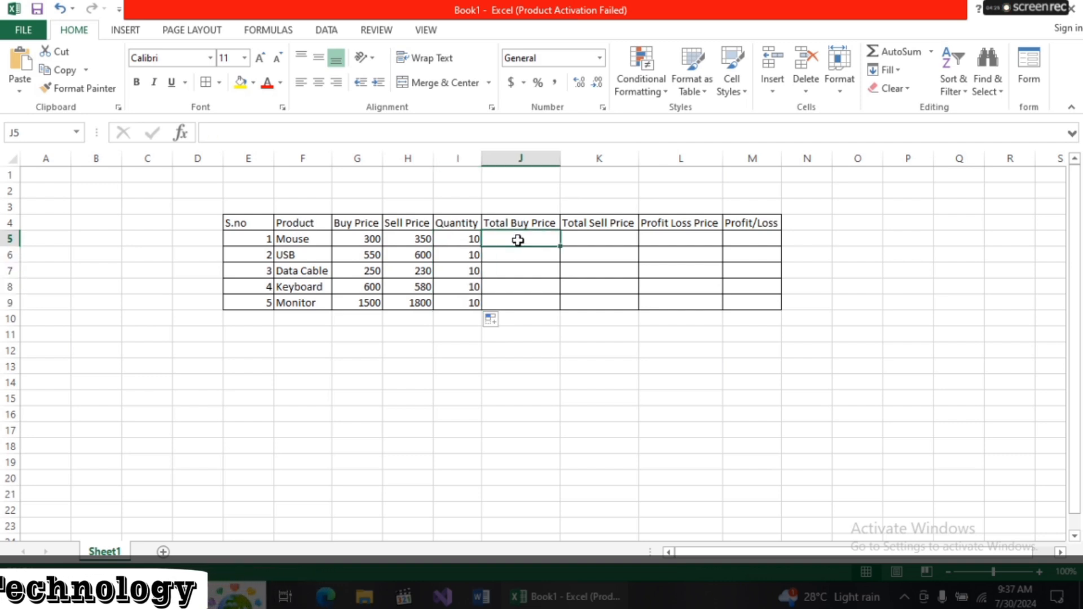
{"action": "type", "text": "="}
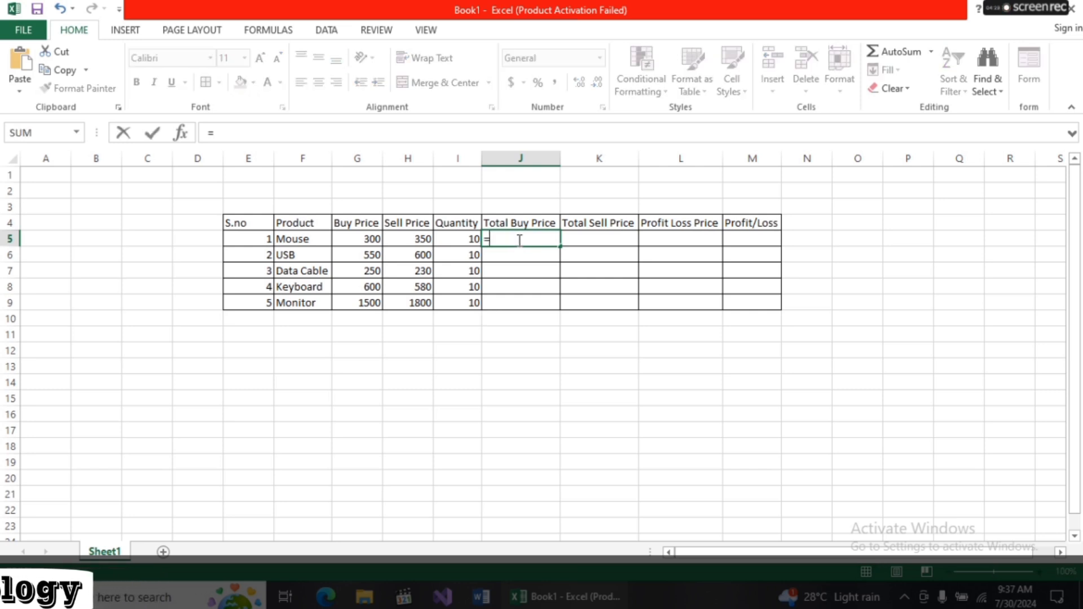
{"action": "key", "text": "Left"}
{"action": "key", "text": "Left"}
{"action": "key", "text": "Left"}
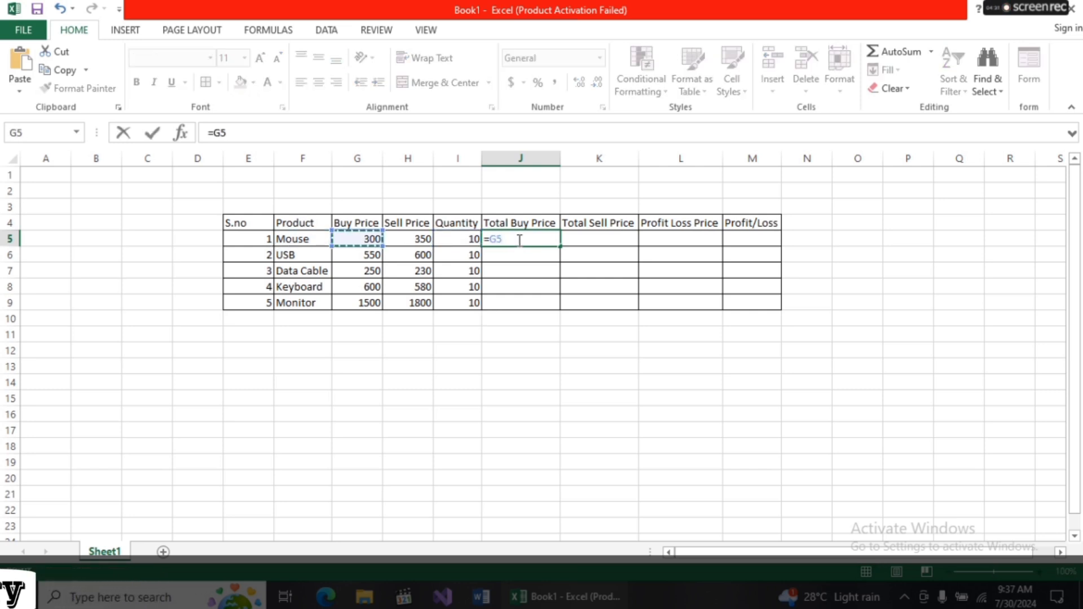
{"action": "type", "text": "*"}
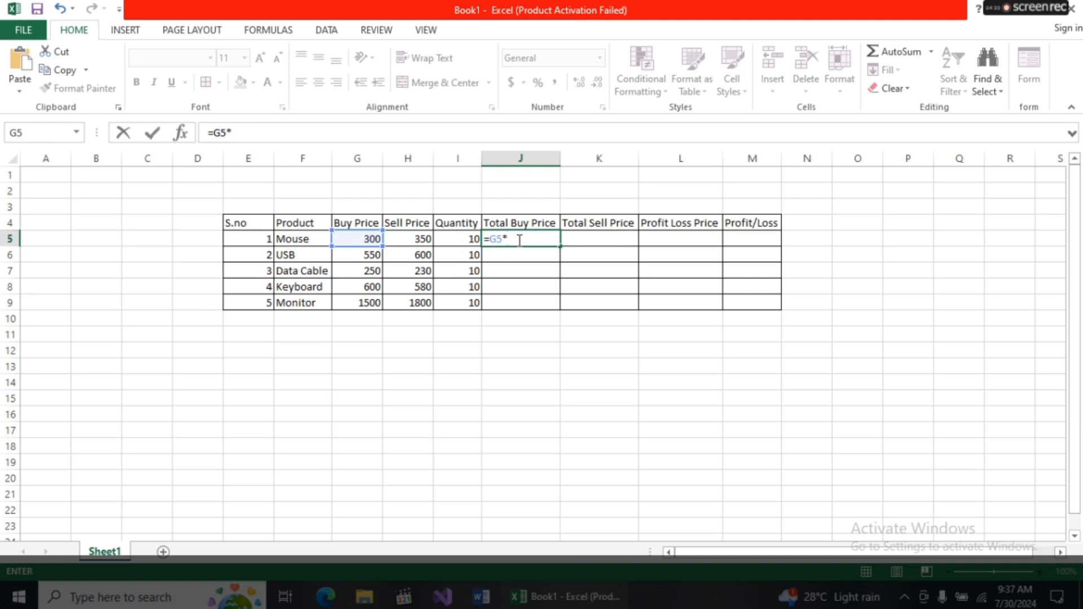
{"action": "key", "text": "Left"}
{"action": "key", "text": "Return"}
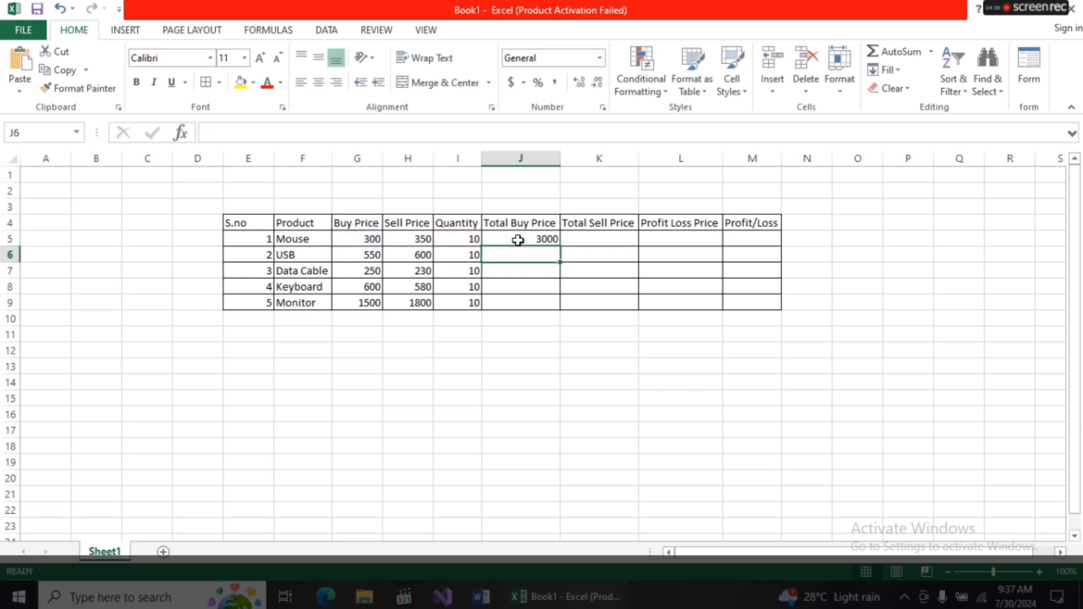
{"action": "left_click", "coordinate": [501, 235]}
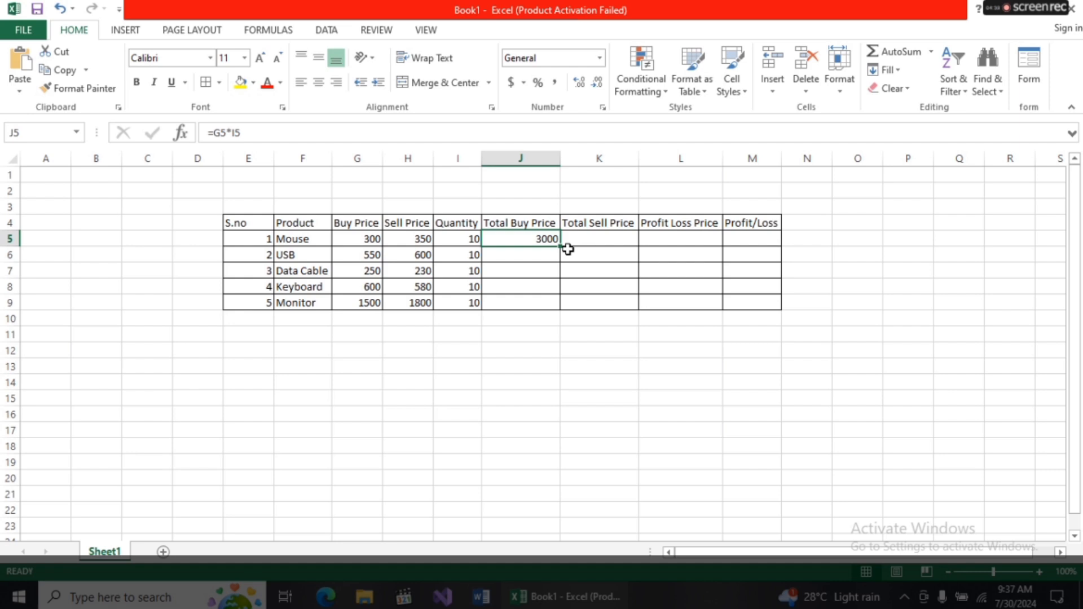
{"action": "left_click_drag", "start_coordinate": [559, 252], "coordinate": [568, 323]}
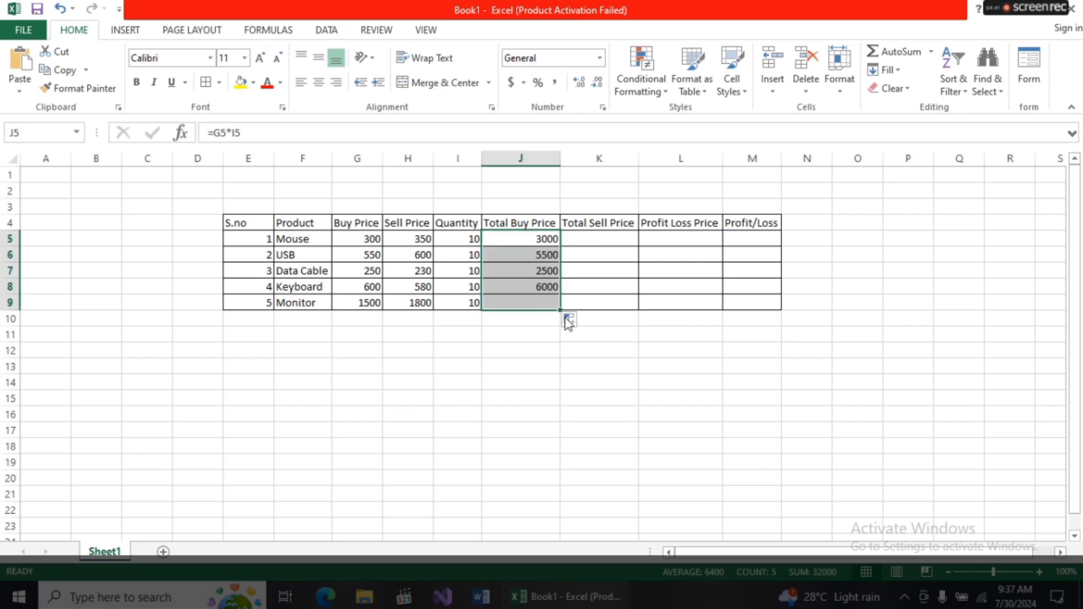
Calculate the Total Sell Price in K5 with =H5*I5 and copy the formula down through K9
{"action": "left_click", "coordinate": [593, 237]}
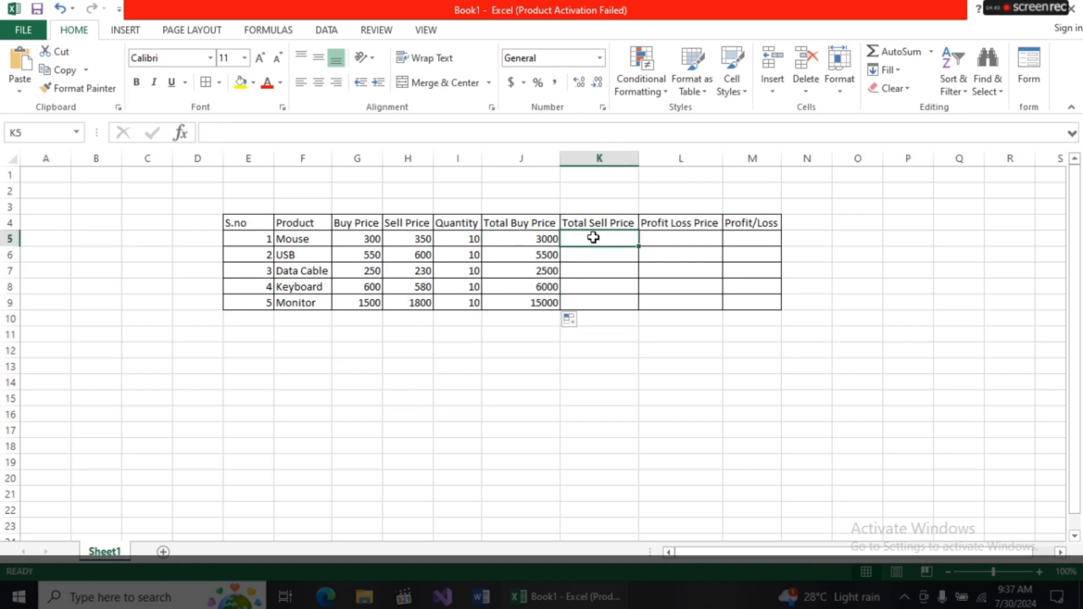
{"action": "type", "text": "="}
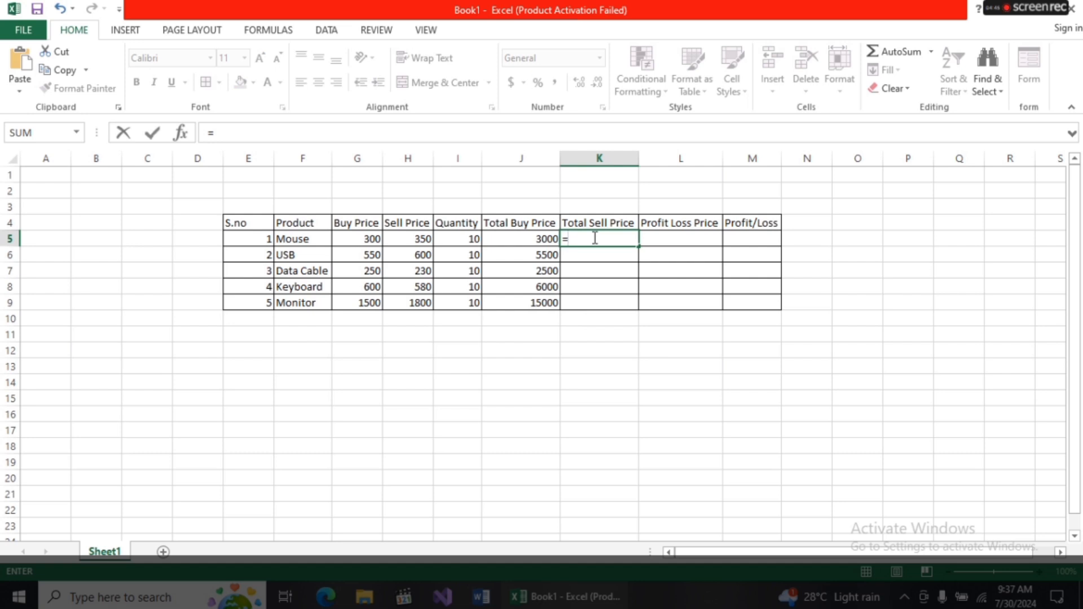
{"action": "key", "text": "Left"}
{"action": "key", "text": "Left"}
{"action": "key", "text": "Left"}
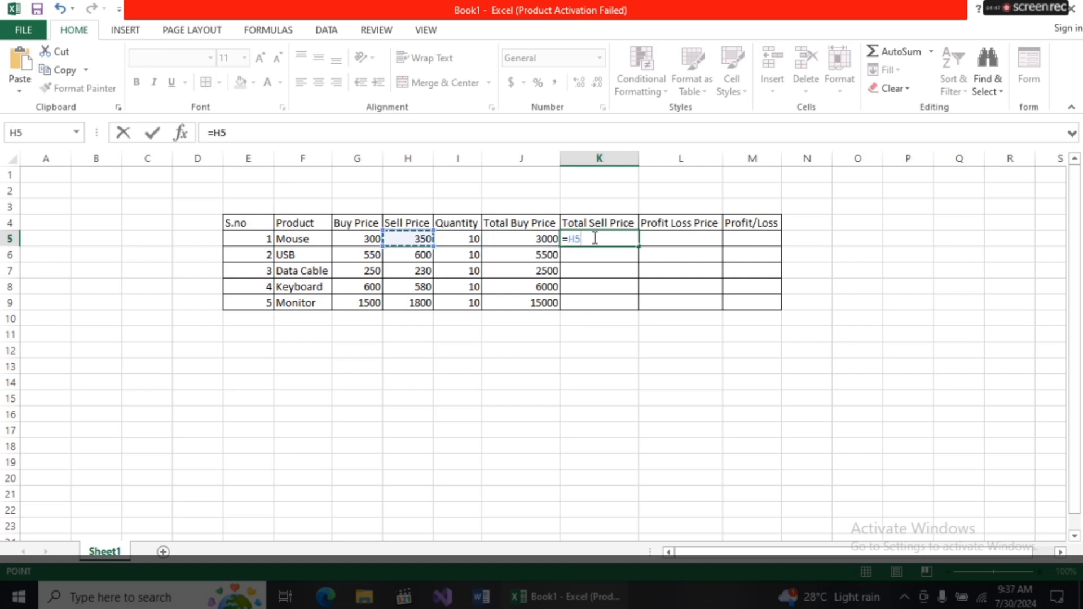
{"action": "type", "text": "*"}
{"action": "key", "text": "Left"}
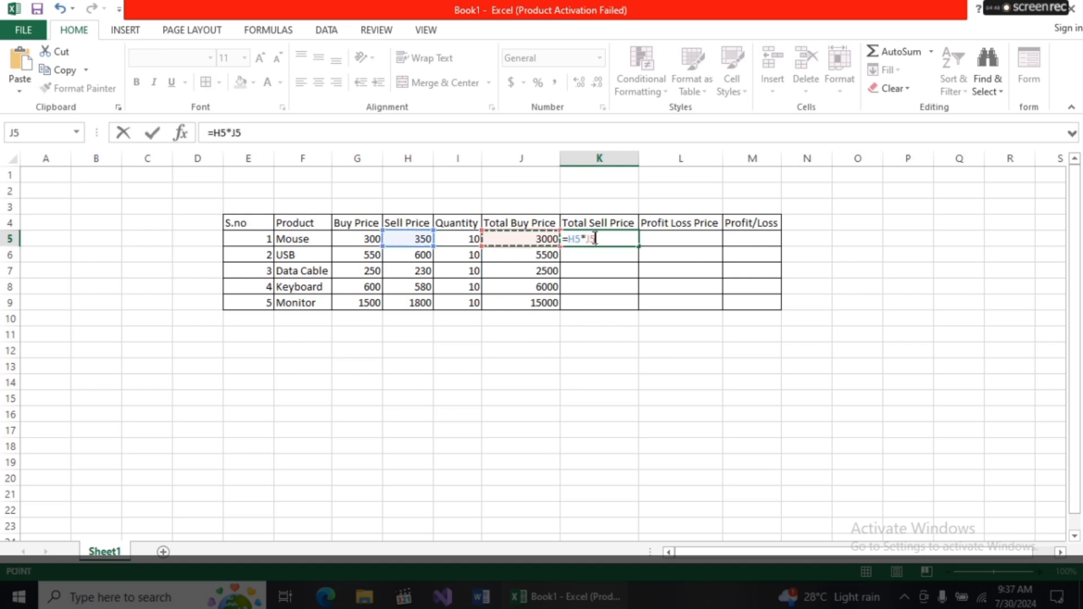
{"action": "key", "text": "Return"}
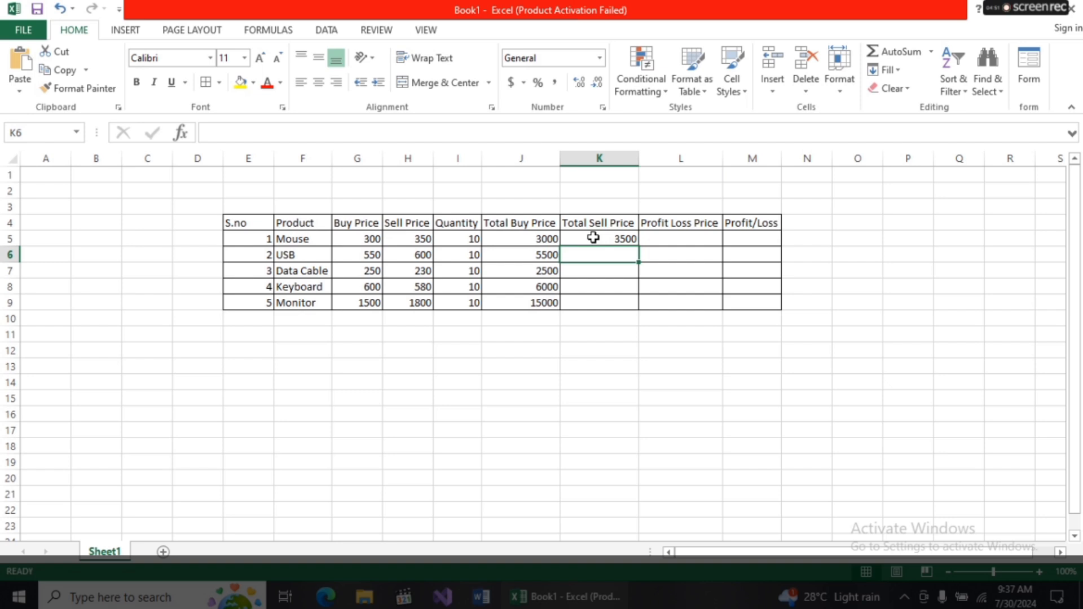
{"action": "left_click", "coordinate": [593, 237]}
{"action": "left_click_drag", "start_coordinate": [639, 248], "coordinate": [637, 308]}
Calculate the Profit Loss Price in L5 with =K5-J5 and copy the formula down through L9
{"action": "left_click", "coordinate": [701, 243]}
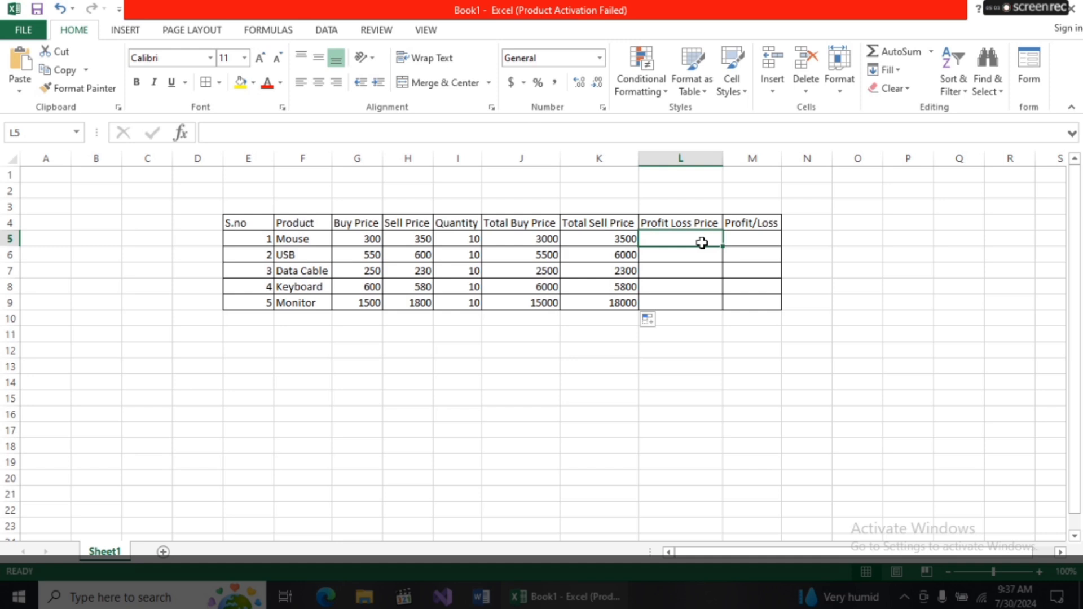
{"action": "type", "text": "="}
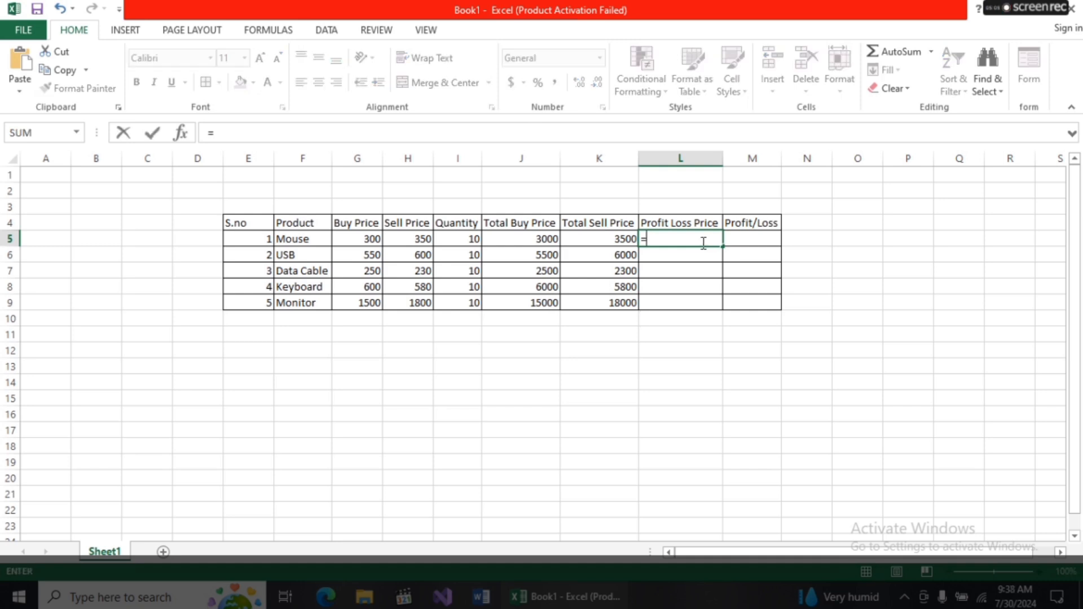
{"action": "key", "text": "Left"}
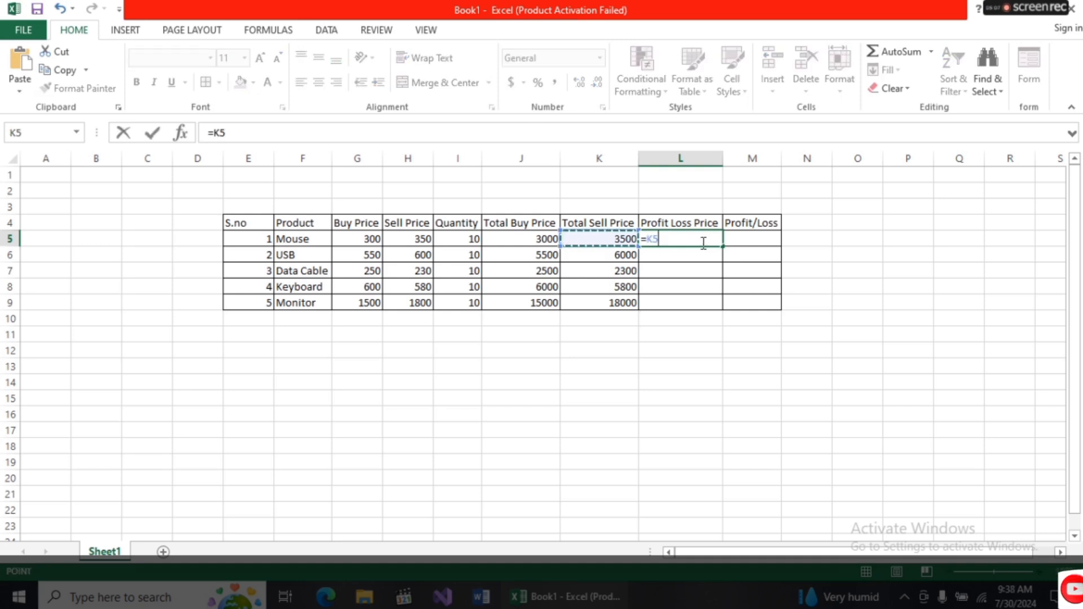
{"action": "type", "text": "-"}
{"action": "key", "text": "Left"}
{"action": "key", "text": "Left"}
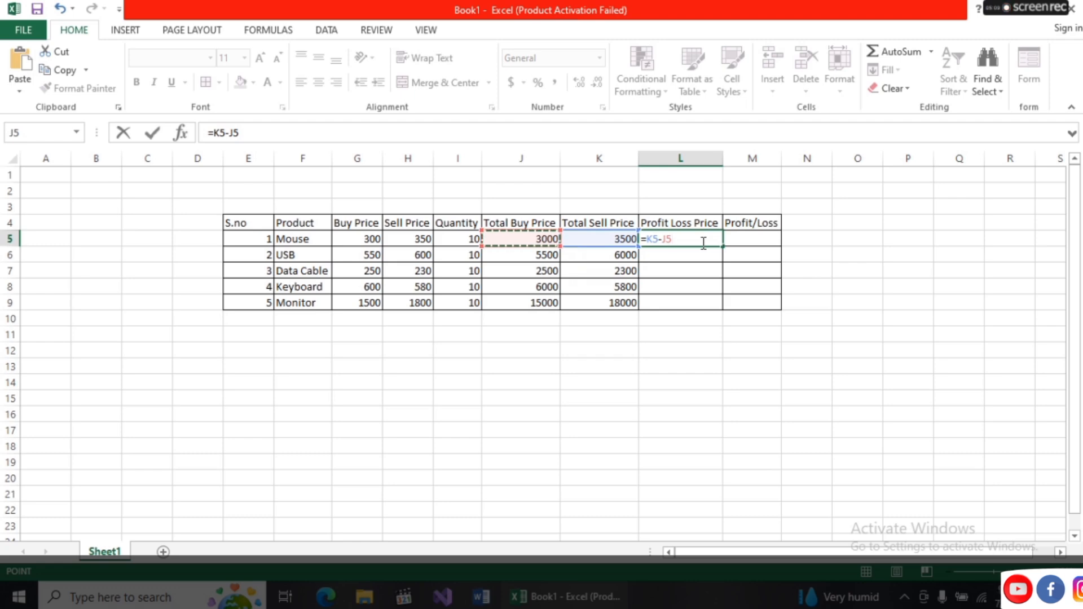
{"action": "key", "text": "Return"}
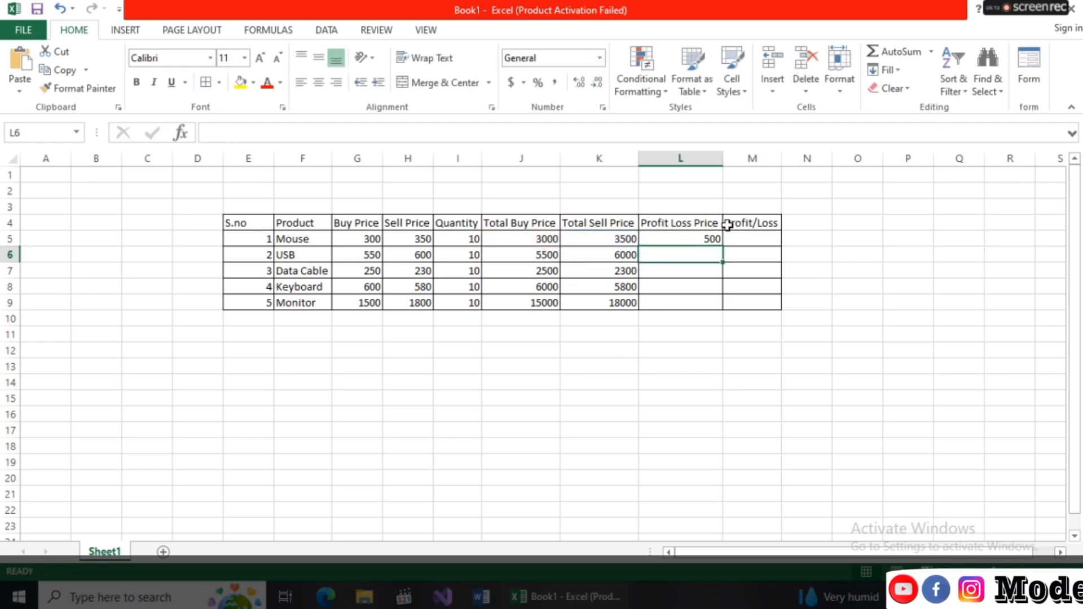
{"action": "left_click", "coordinate": [711, 241]}
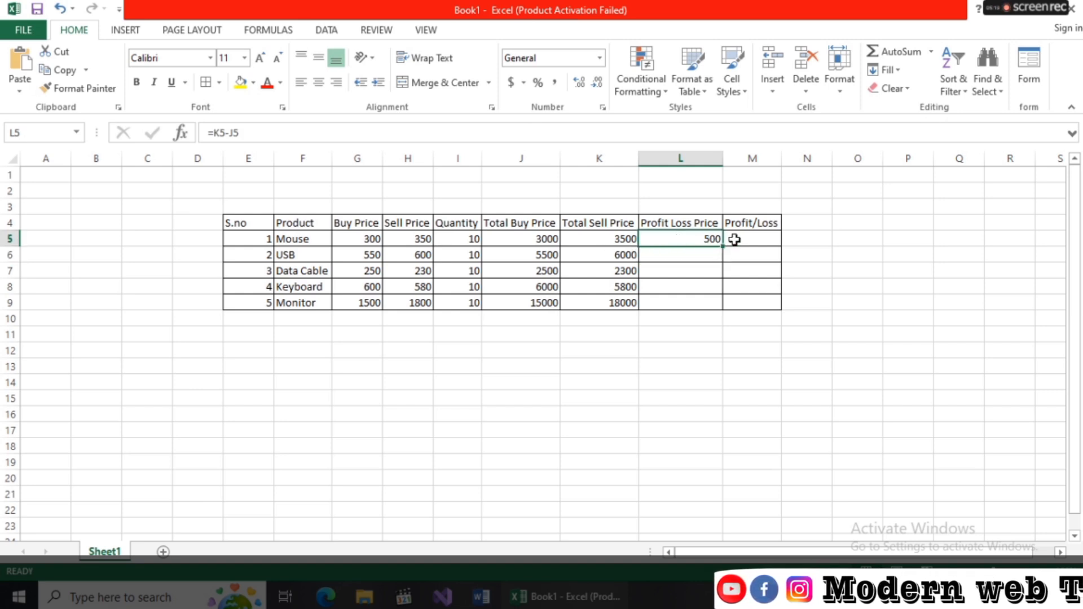
{"action": "left_click_drag", "start_coordinate": [722, 246], "coordinate": [718, 309]}
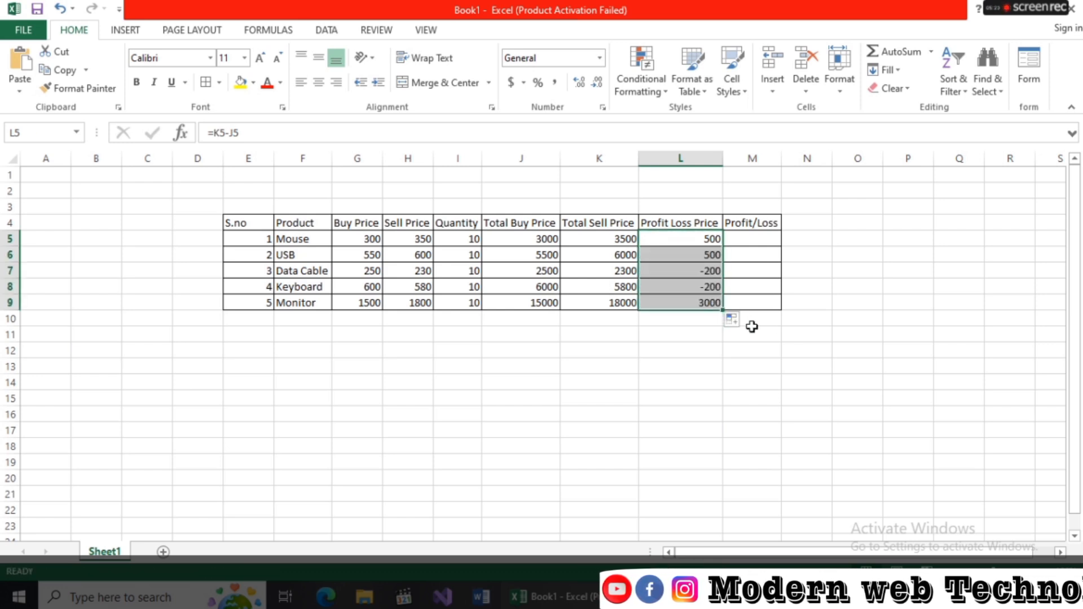
Review the calculated Profit Loss Price cells for Data Cable, Keyboard and Monitor in L7:L9
{"action": "left_click", "coordinate": [694, 276]}
{"action": "left_click", "coordinate": [708, 304]}
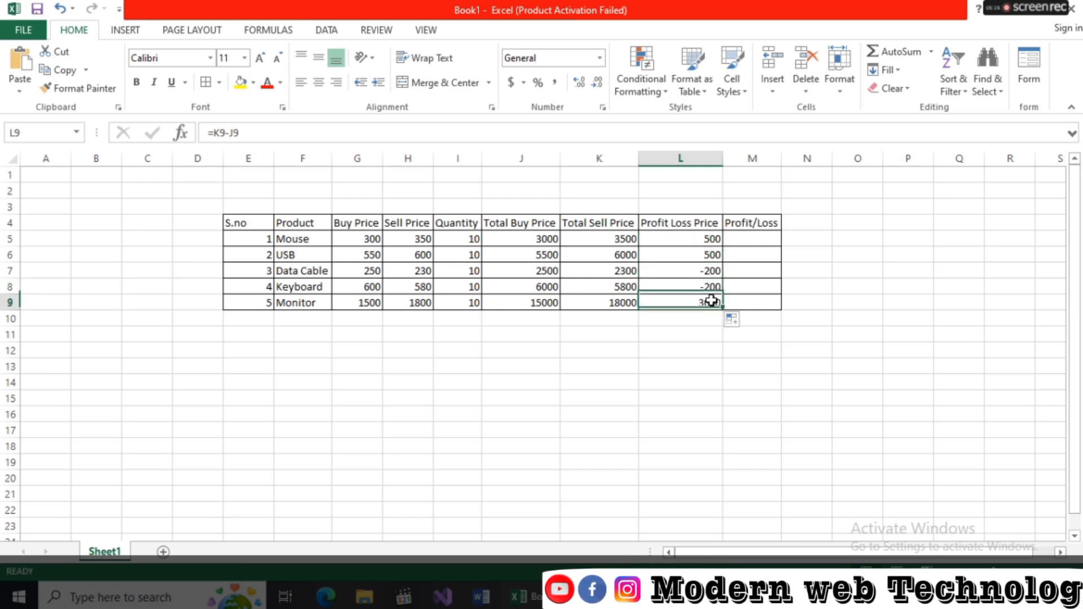
{"action": "left_click", "coordinate": [715, 284]}
{"action": "left_click", "coordinate": [713, 271]}
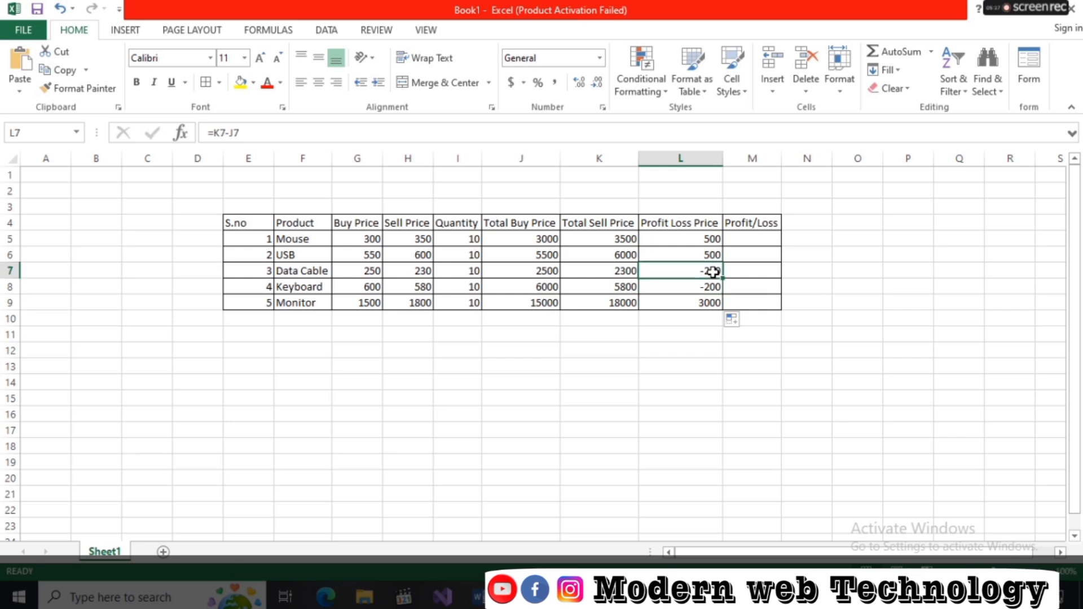
{"action": "left_click", "coordinate": [711, 285]}
{"action": "left_click", "coordinate": [690, 272]}
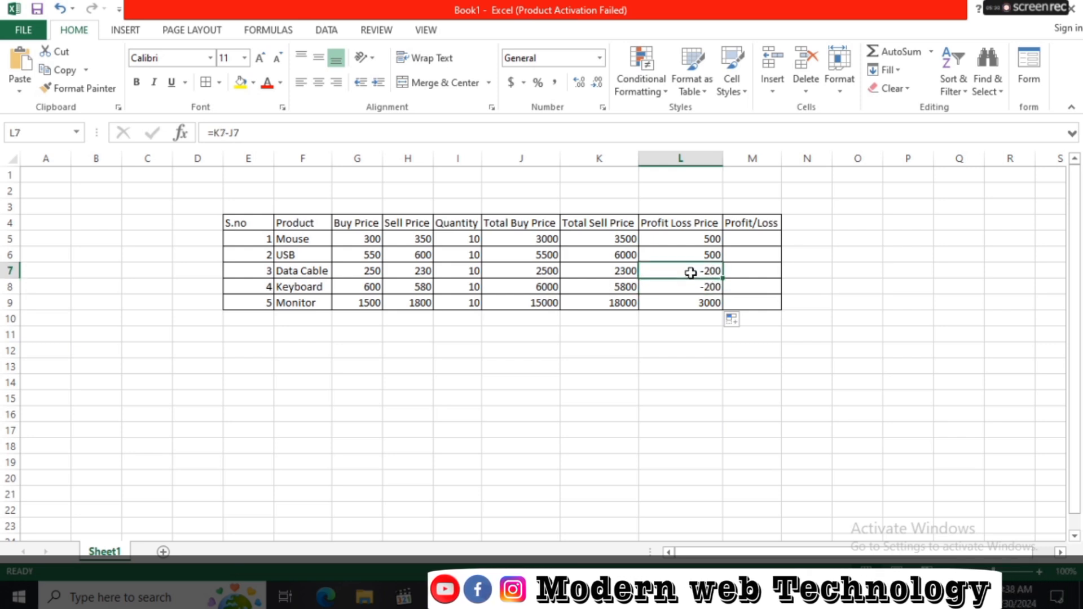
Enter the formula =IF(L5>0,"Profit","Loss") in M5 for the Mouse row of the Profit/Loss column
{"action": "left_click", "coordinate": [737, 237]}
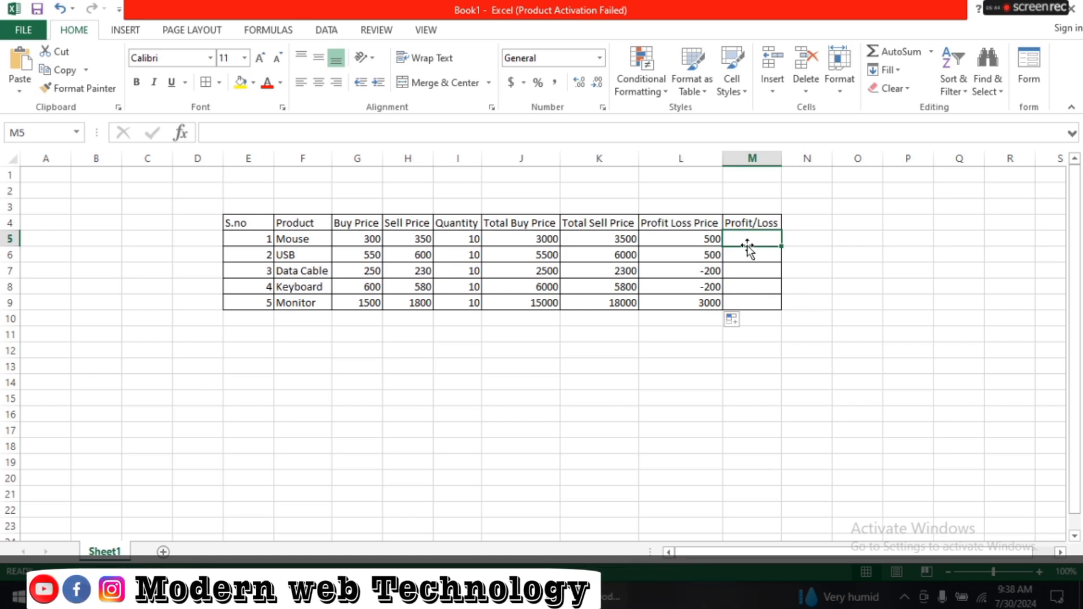
{"action": "type", "text": "=if"}
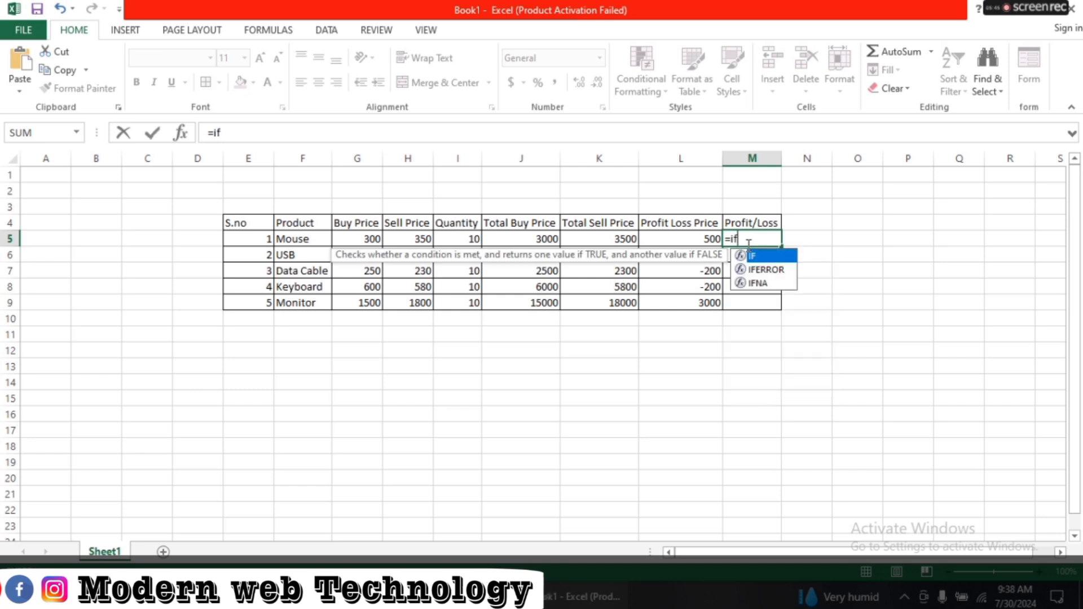
{"action": "type", "text": "("}
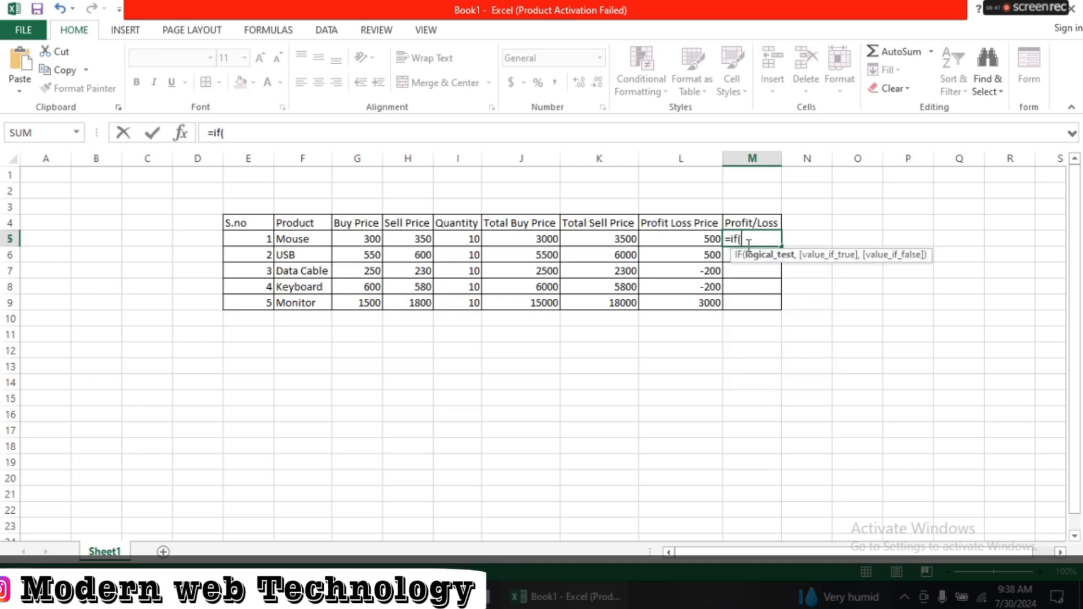
{"action": "key", "text": "Left"}
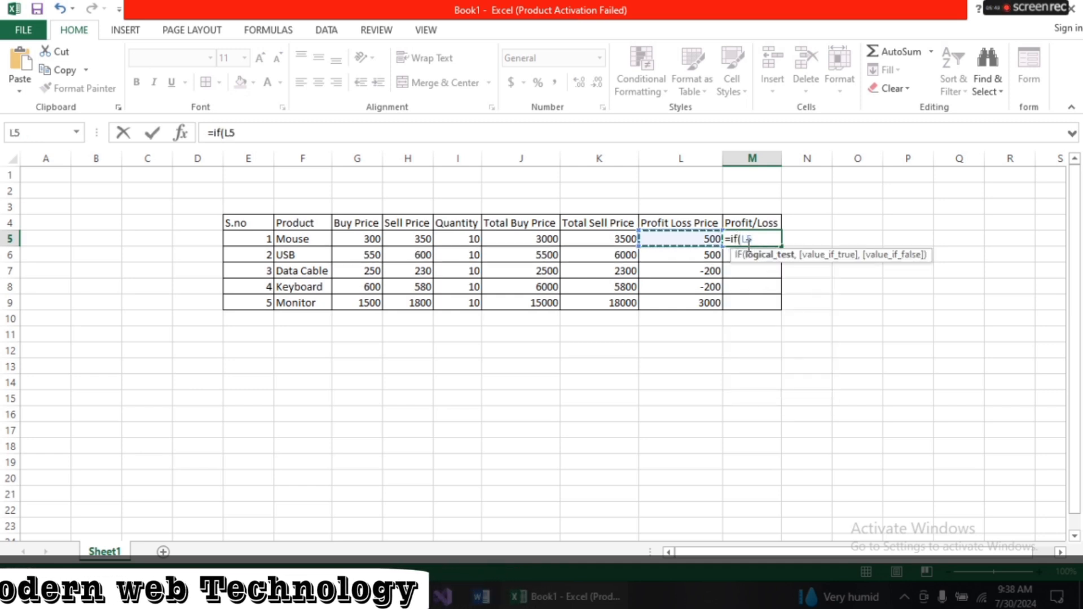
{"action": "type", "text": ">"}
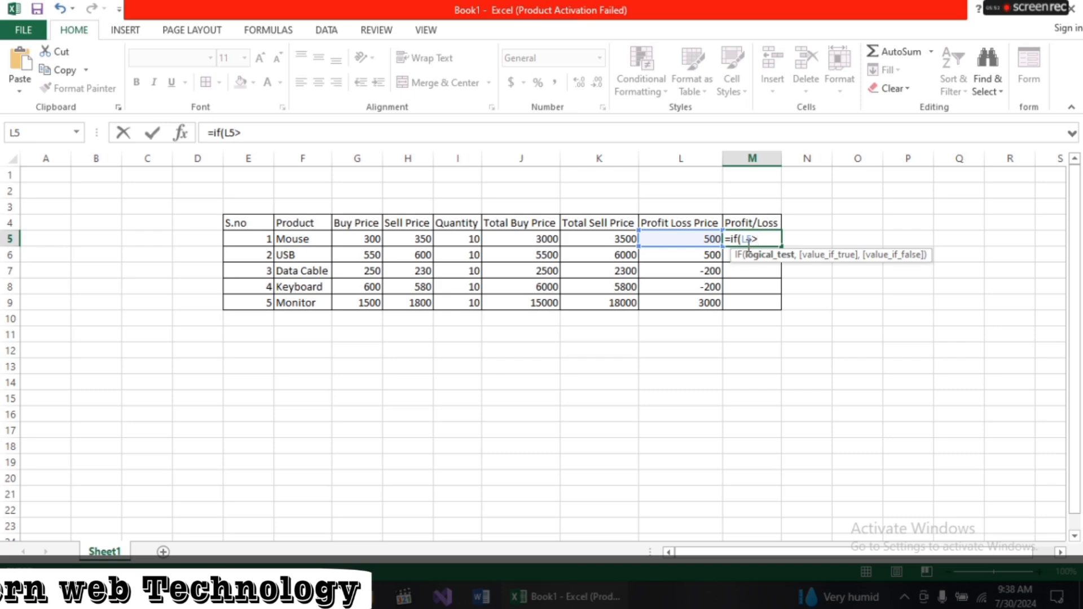
{"action": "type", "text": "0"}
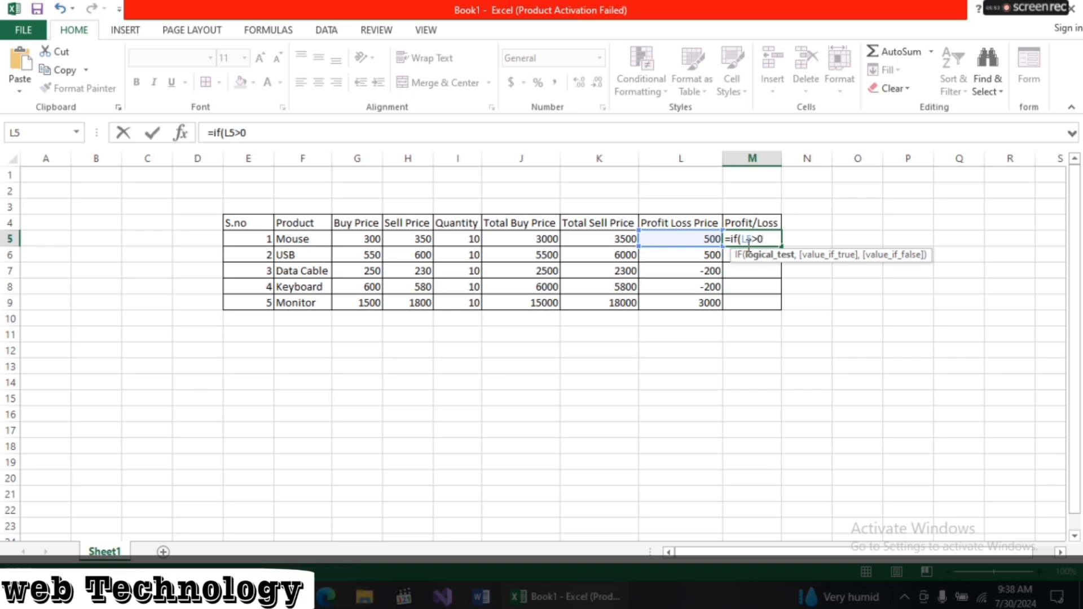
{"action": "type", "text": ",\""}
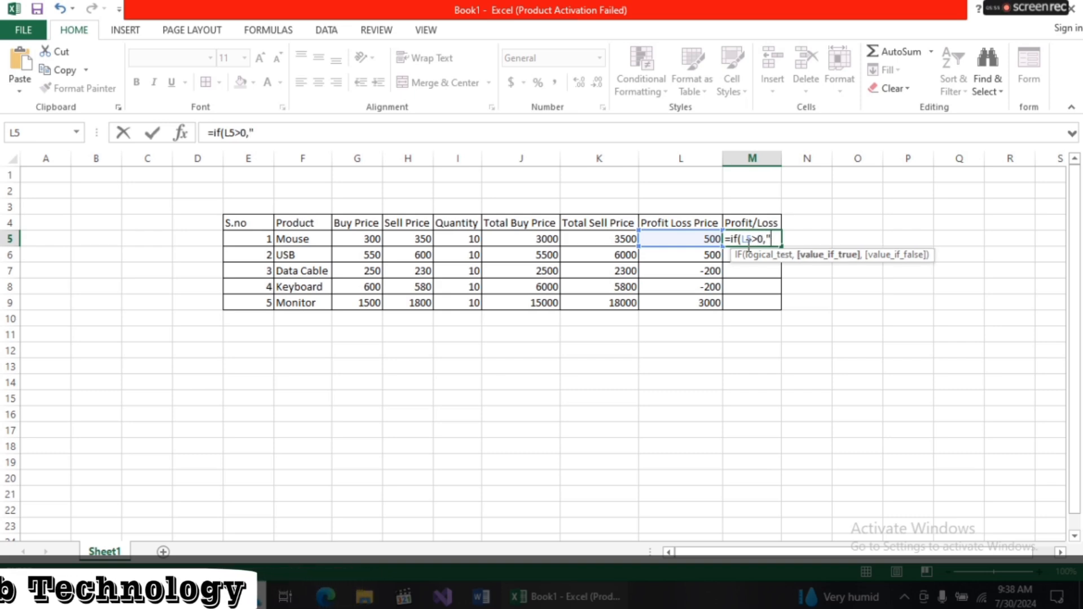
{"action": "type", "text": "Prof"}
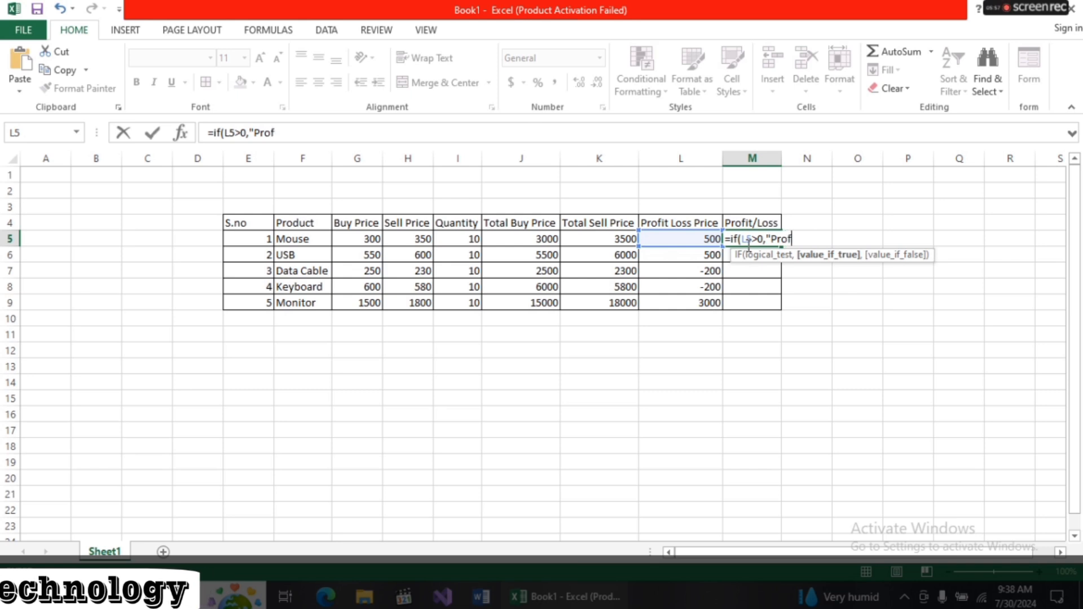
{"action": "type", "text": "it\""}
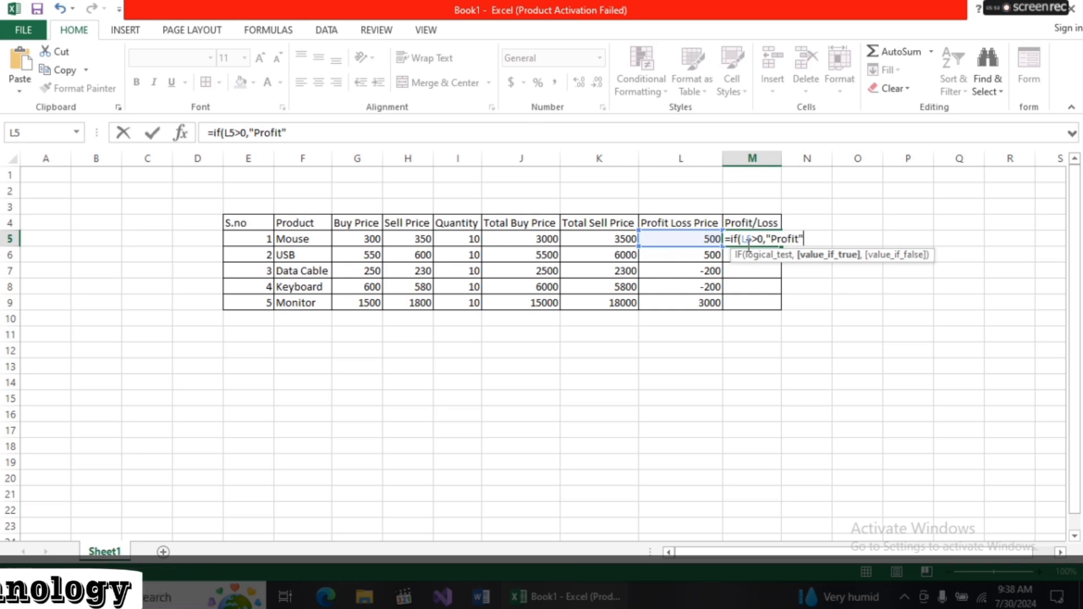
{"action": "type", "text": ",\"l"}
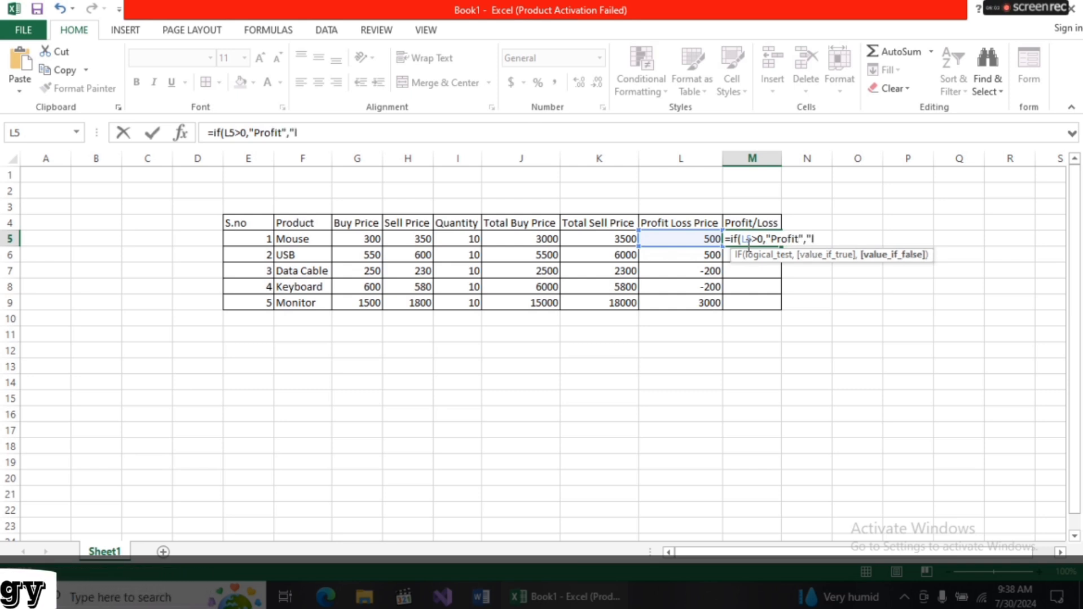
{"action": "key", "text": "BackSpace"}
{"action": "type", "text": "L"}
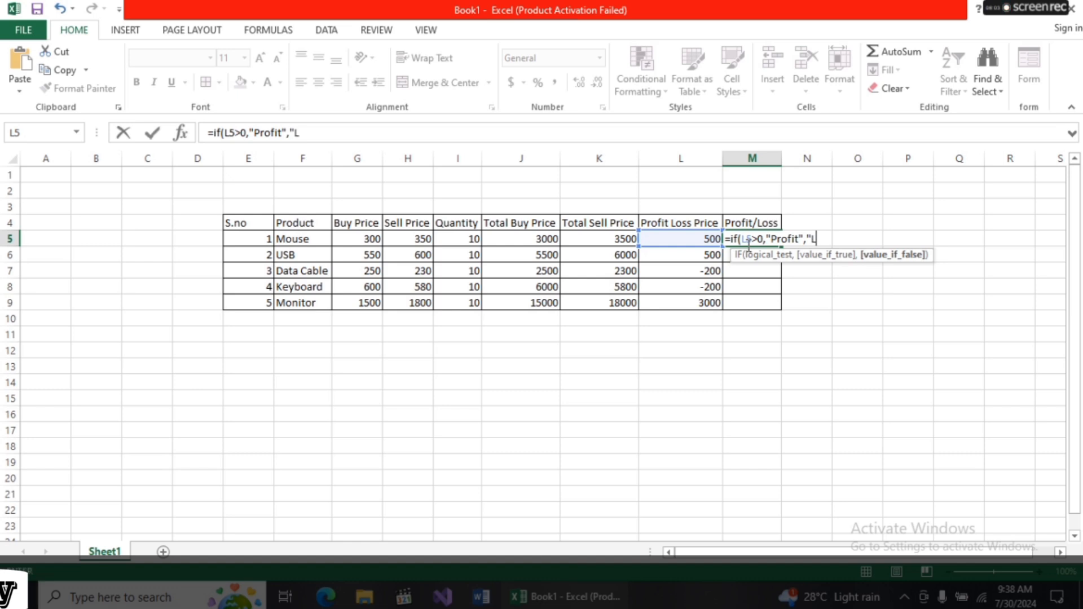
{"action": "type", "text": "oss\""}
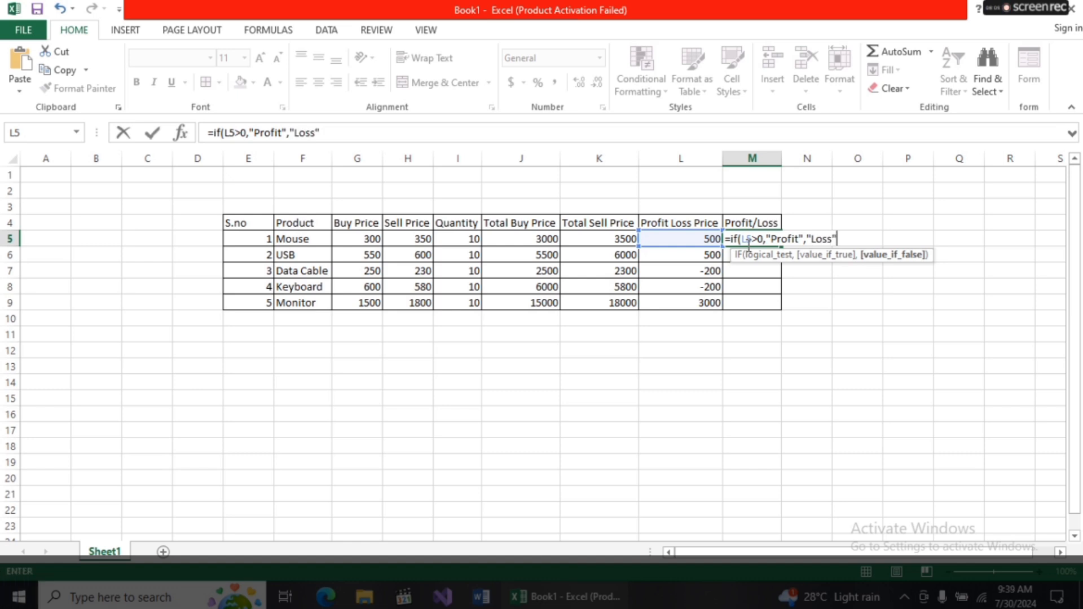
{"action": "type", "text": ")"}
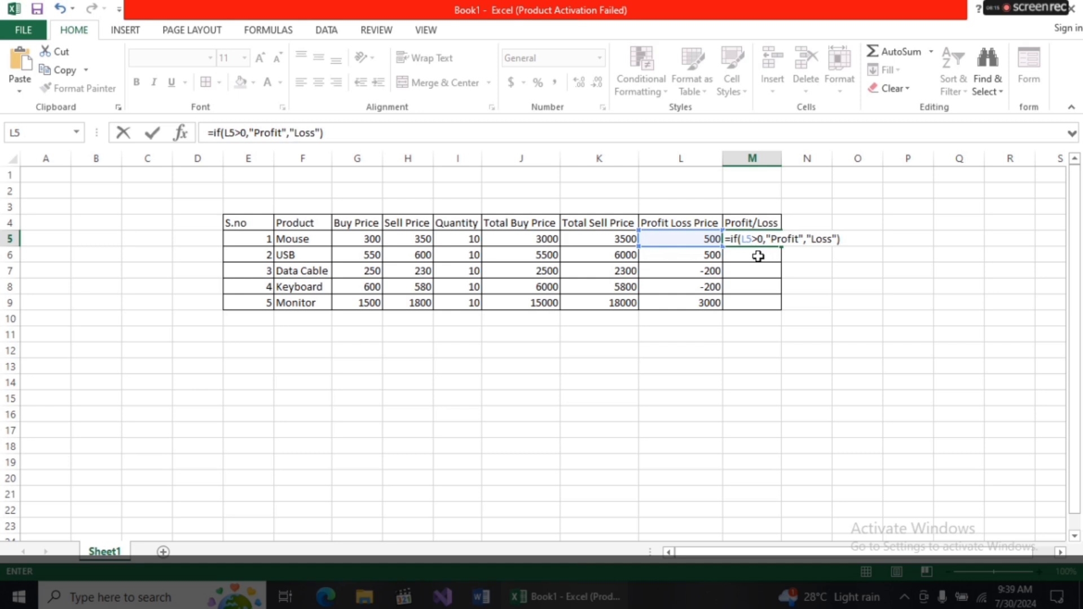
{"action": "key", "text": "Return"}
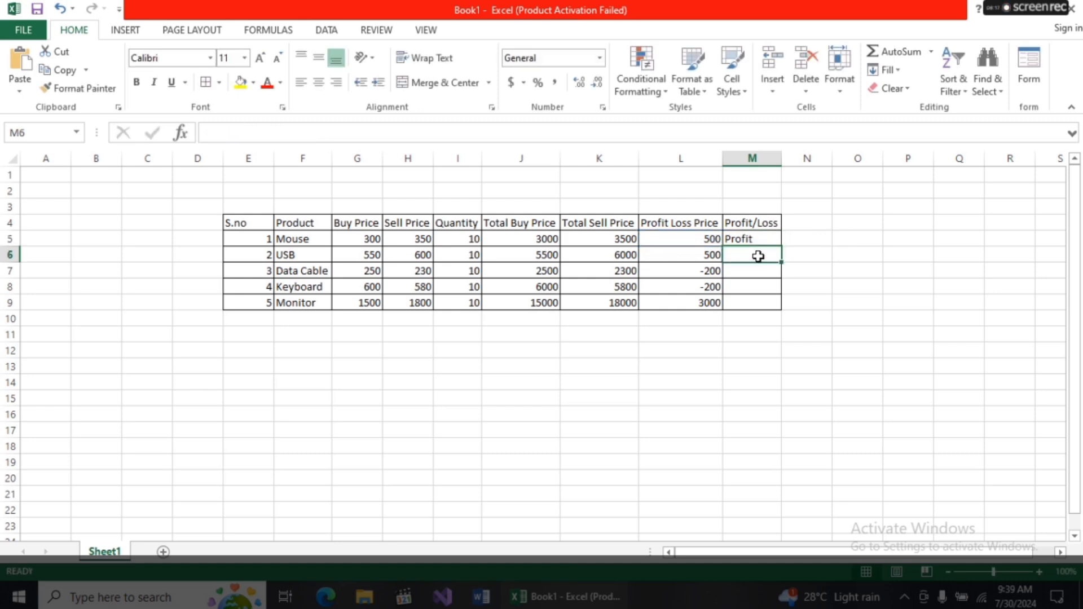
Copy the Profit/Loss formula from M5 down through M9
{"action": "key", "text": "Up"}
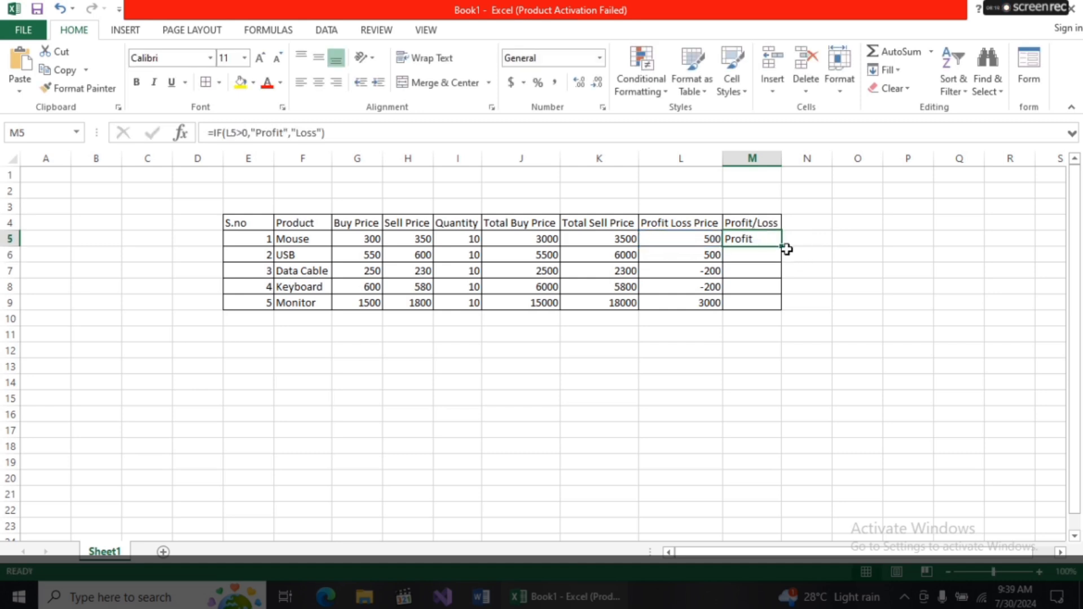
{"action": "left_click_drag", "start_coordinate": [778, 243], "coordinate": [785, 308]}
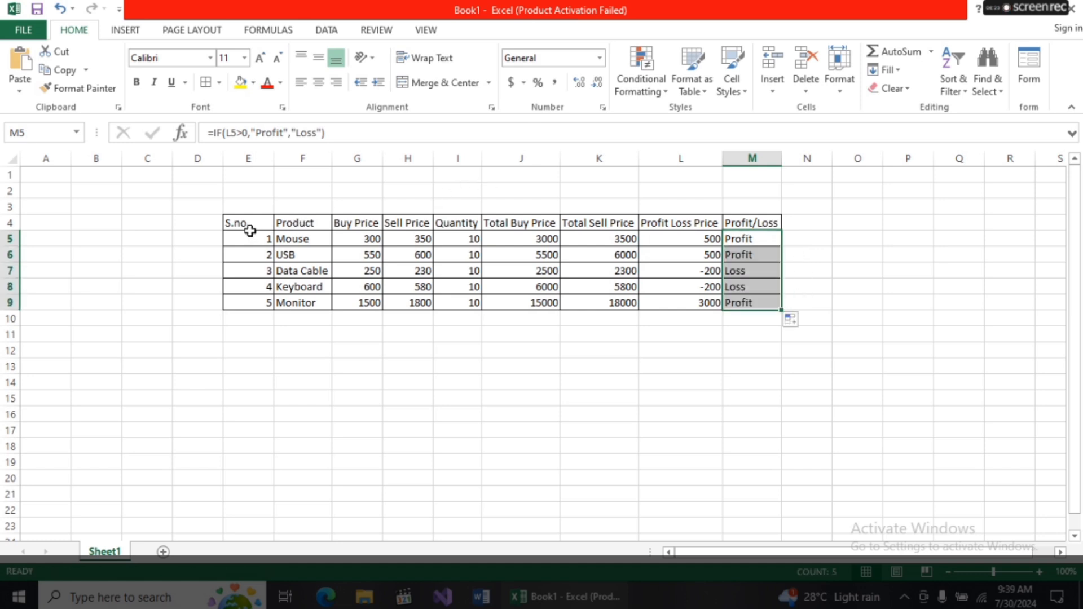
{"action": "left_click_drag", "start_coordinate": [248, 223], "coordinate": [741, 303]}
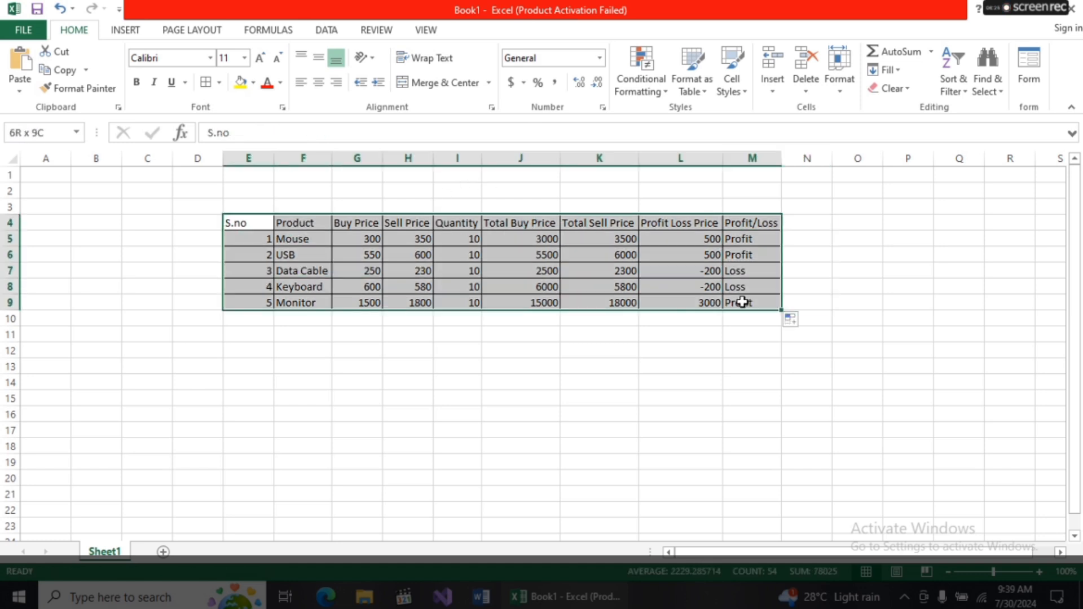
{"action": "left_click", "coordinate": [255, 225]}
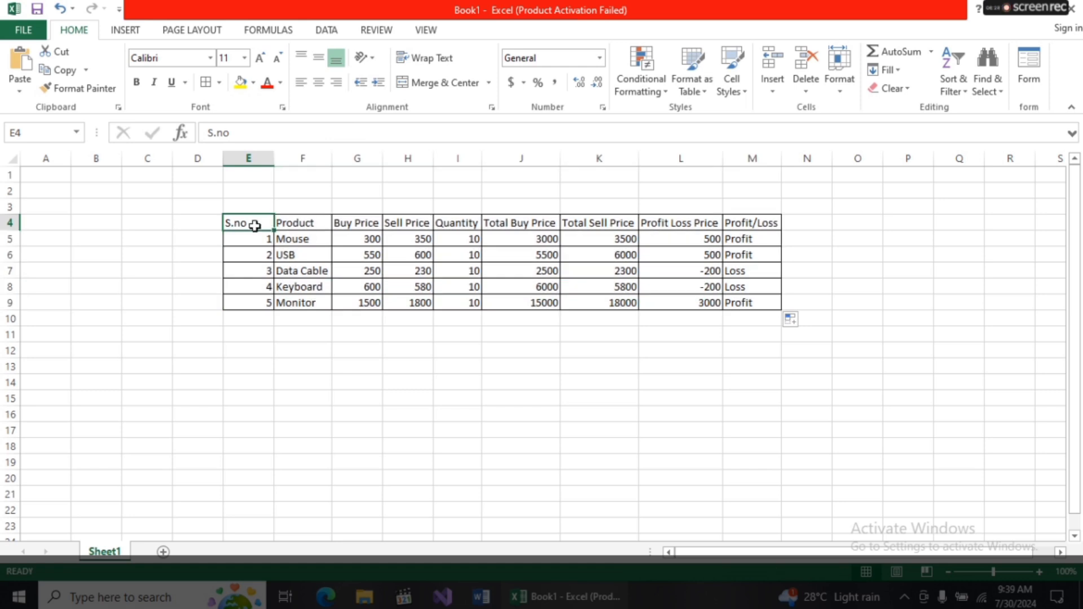
Merge and center E2:M3 above the table and enter the title Profit/Loss
{"action": "left_click_drag", "start_coordinate": [251, 192], "coordinate": [744, 207]}
{"action": "left_click", "coordinate": [488, 83]}
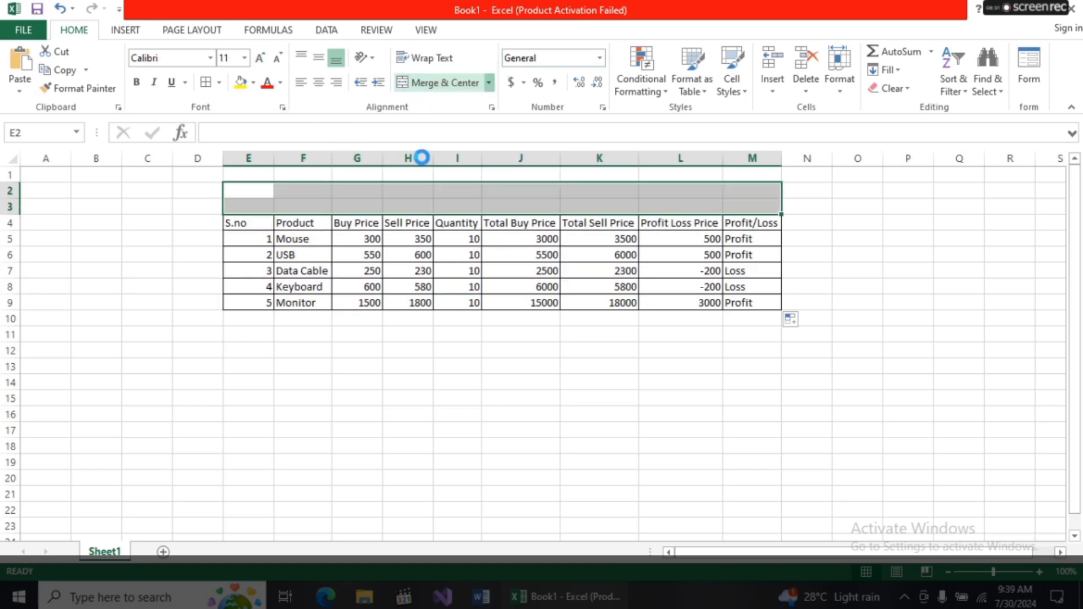
{"action": "type", "text": "P"}
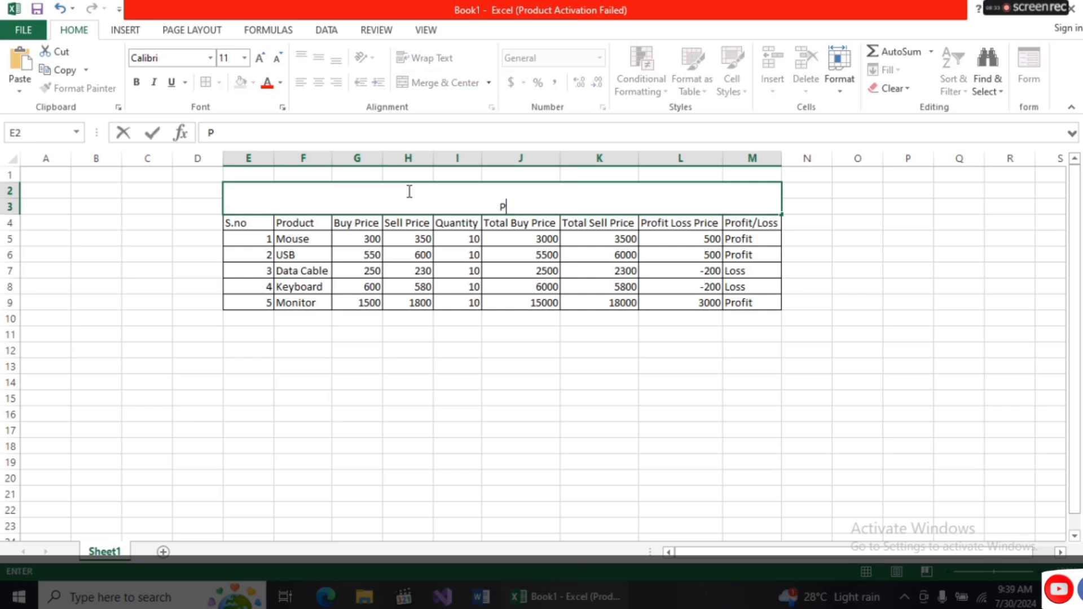
{"action": "type", "text": "ro"}
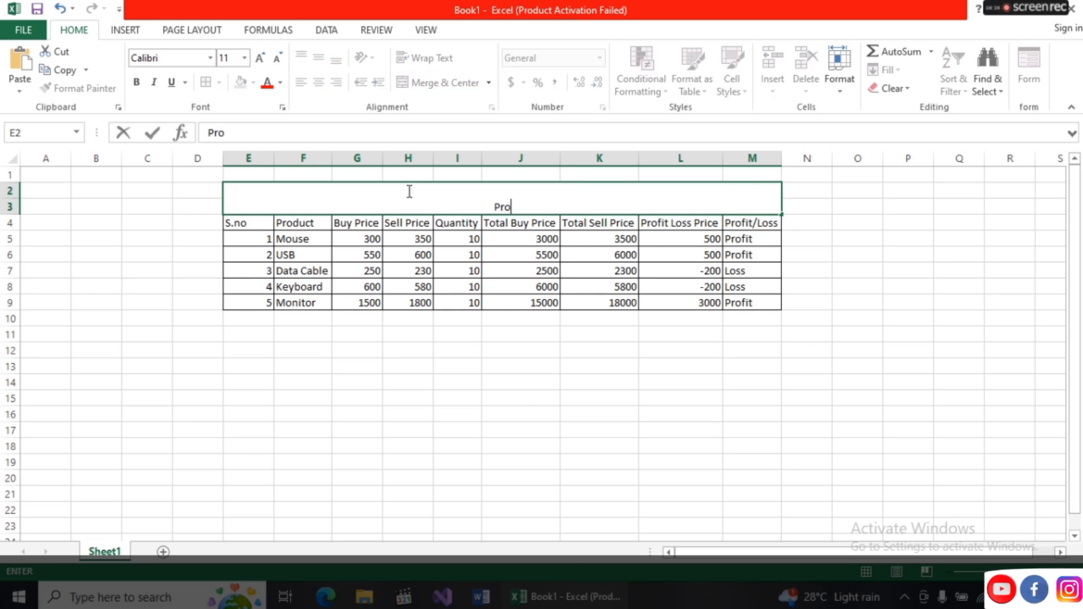
{"action": "type", "text": "fit"}
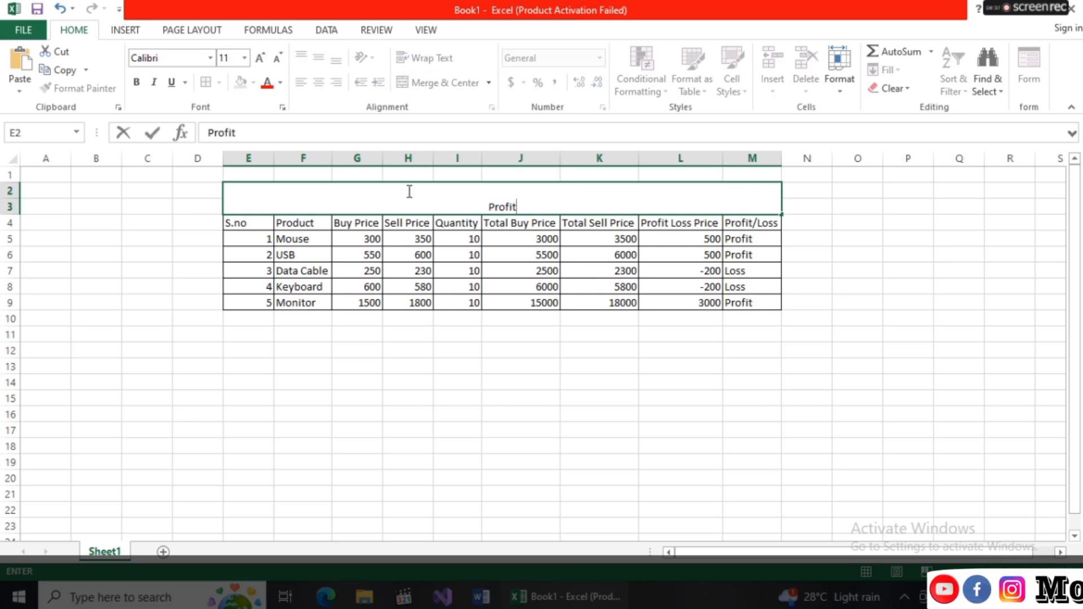
{"action": "type", "text": "/Loss"}
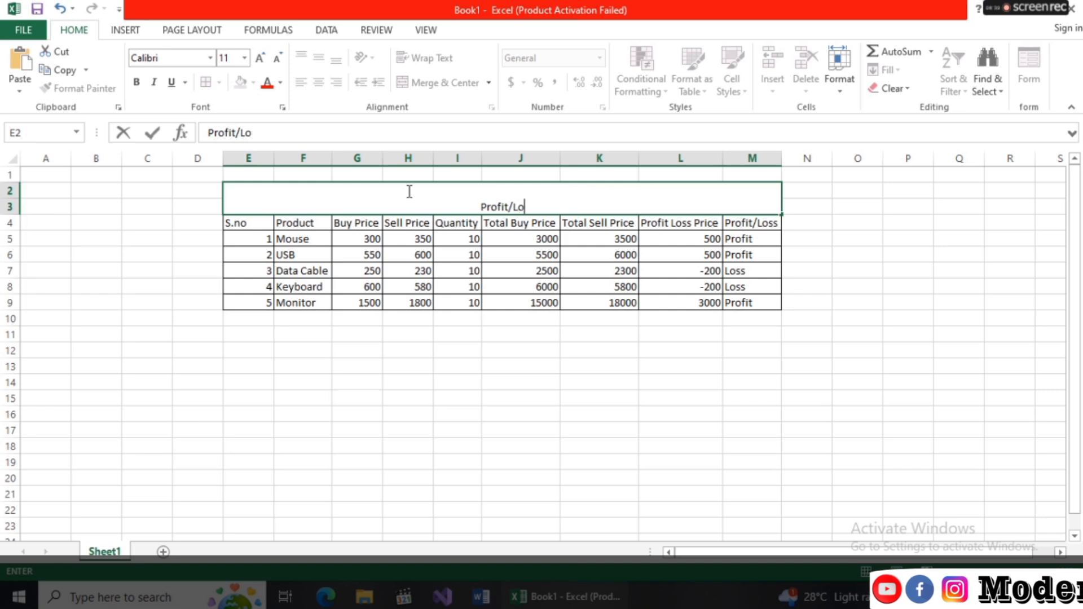
{"action": "left_click", "coordinate": [432, 386]}
Middle-align the merged Profit/Loss title vertically and increase its font size to 18
{"action": "left_click", "coordinate": [488, 204]}
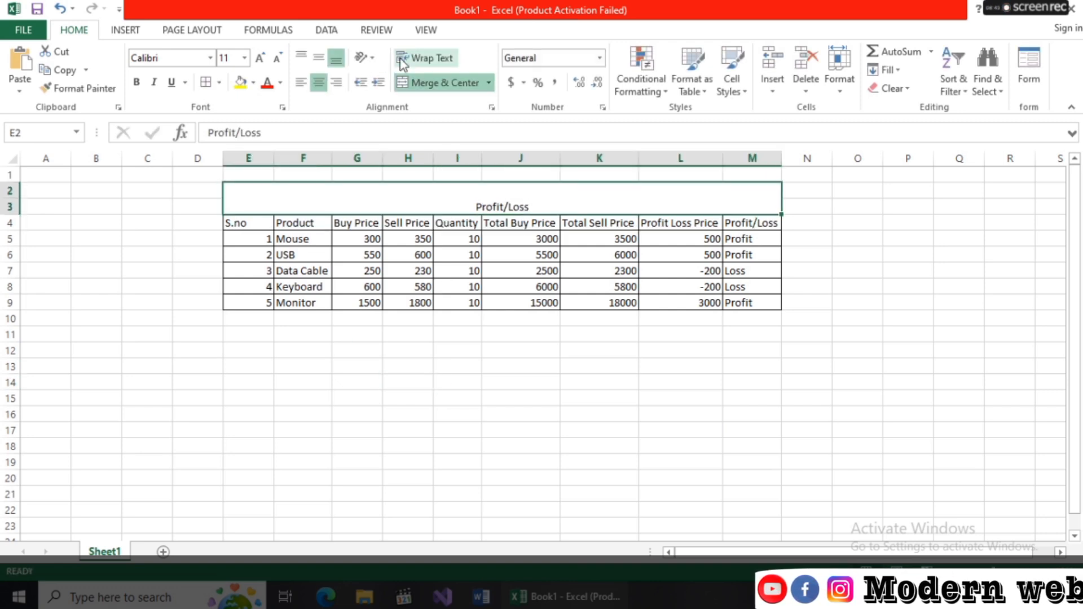
{"action": "left_click", "coordinate": [318, 58]}
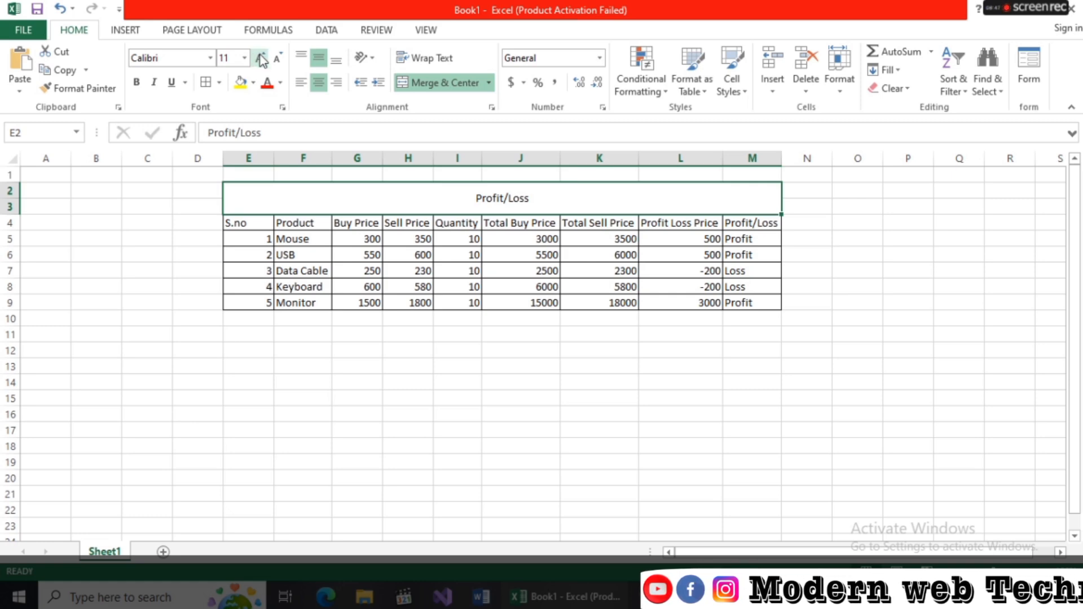
{"action": "left_click", "coordinate": [267, 59]}
{"action": "left_click", "coordinate": [266, 59]}
{"action": "left_click", "coordinate": [266, 59]}
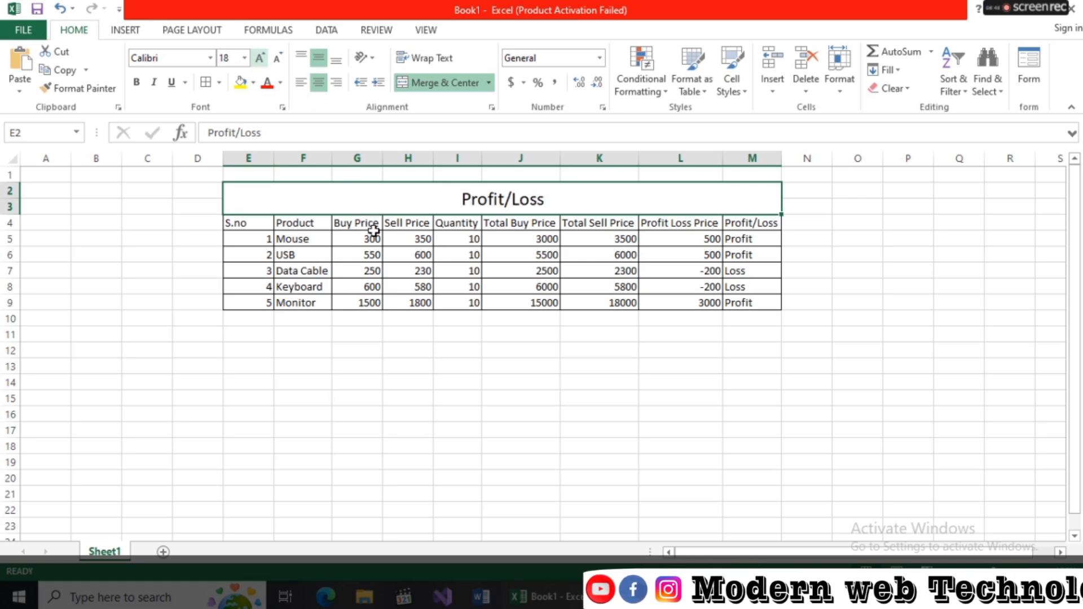
{"action": "left_click", "coordinate": [367, 254]}
{"action": "left_click", "coordinate": [330, 212]}
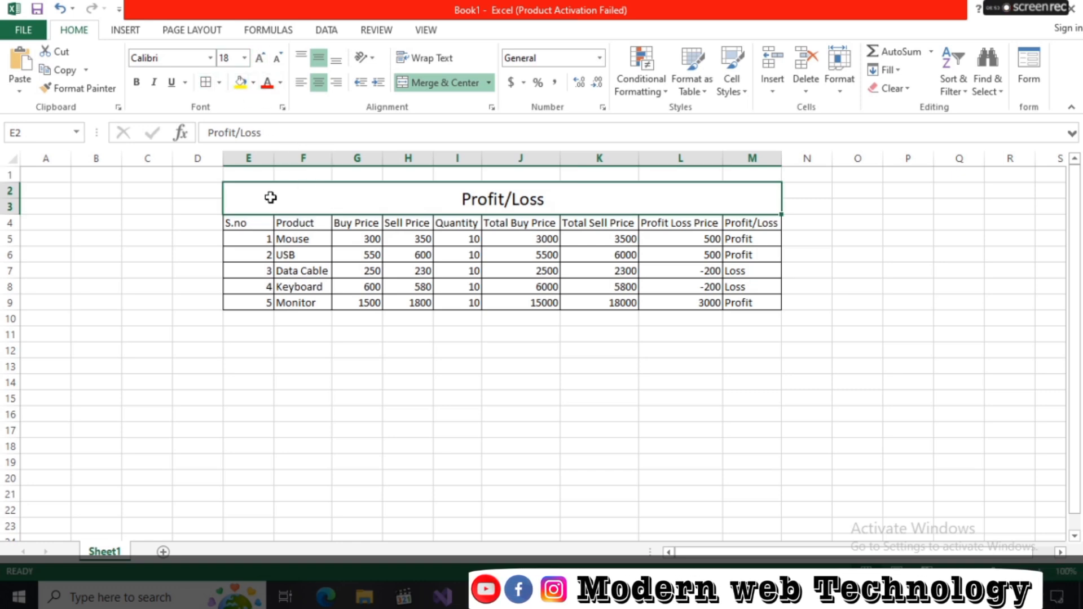
Fill the title and the header row, E2:M4, with the green theme color
{"action": "left_click_drag", "start_coordinate": [271, 198], "coordinate": [462, 223]}
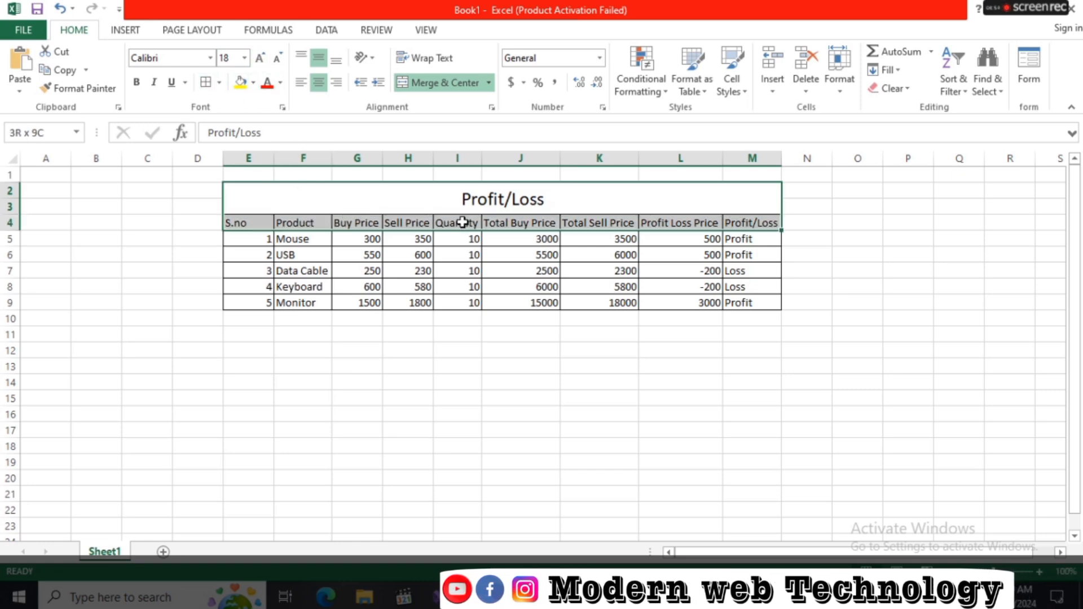
{"action": "left_click", "coordinate": [253, 82]}
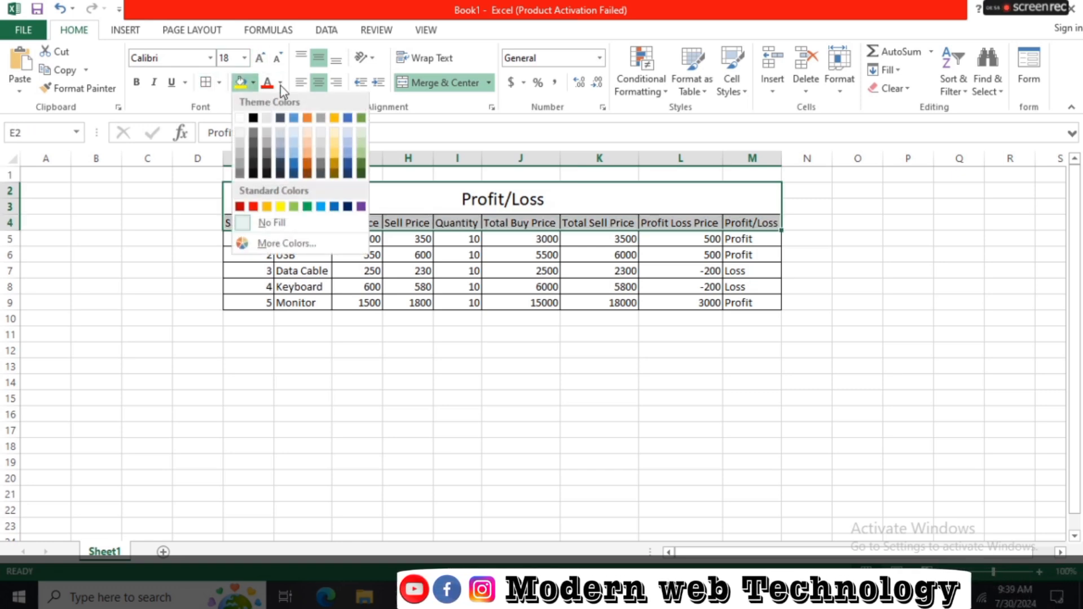
{"action": "left_click", "coordinate": [359, 119]}
Fill the product data rows E5:M9 with a lighter shade of the green theme color
{"action": "left_click_drag", "start_coordinate": [253, 241], "coordinate": [731, 300]}
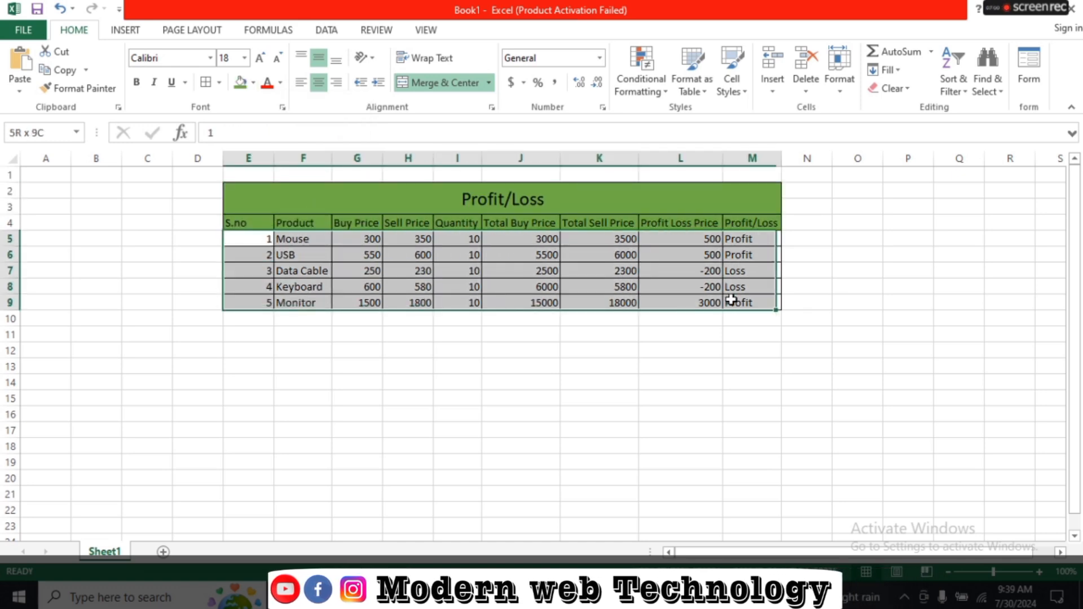
{"action": "left_click", "coordinate": [253, 83]}
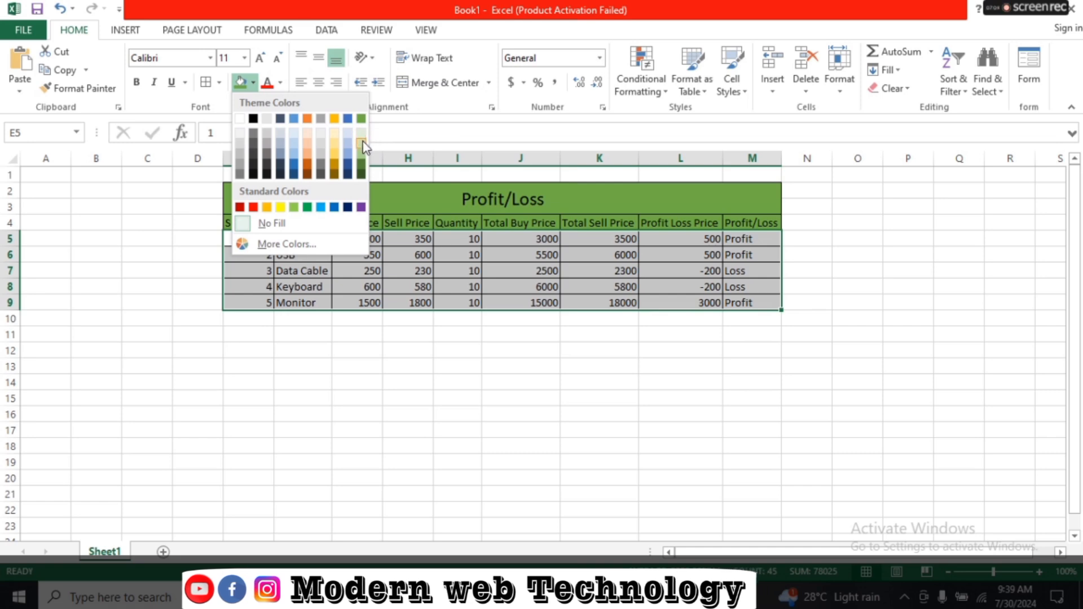
{"action": "left_click", "coordinate": [362, 156]}
{"action": "left_click", "coordinate": [869, 258]}
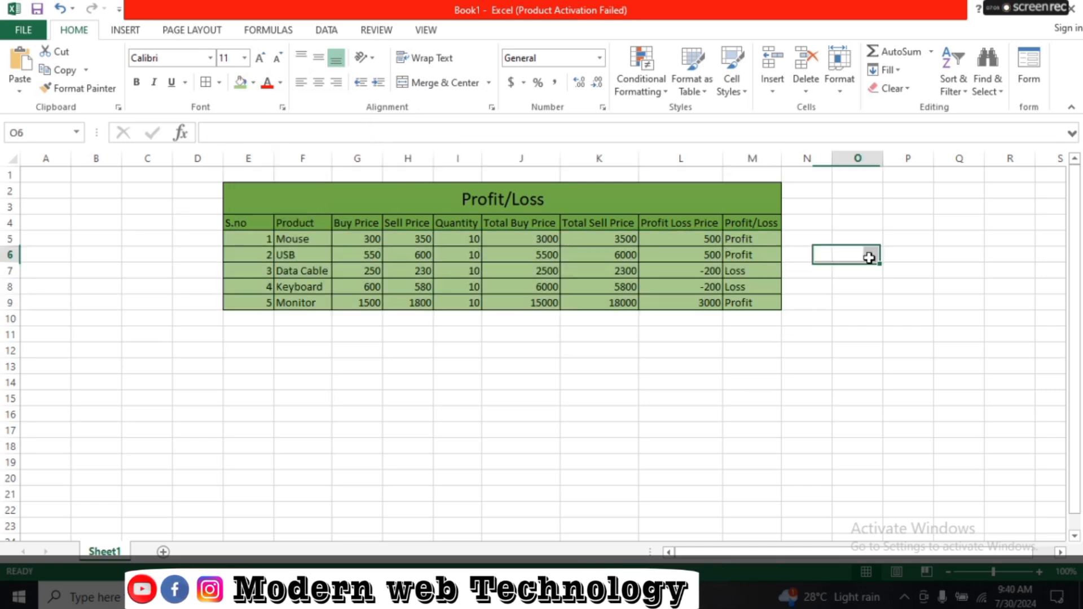